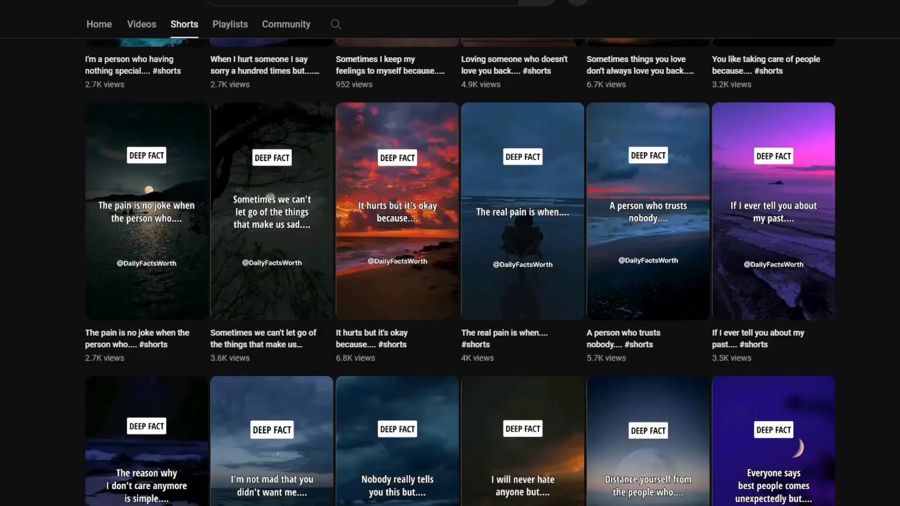
# Browse the channel's Shorts to examine how the fact videos, their titles and layouts are styled
pyautogui.scroll(-2, 459, 272)
pyautogui.scroll(-3, 460, 271)
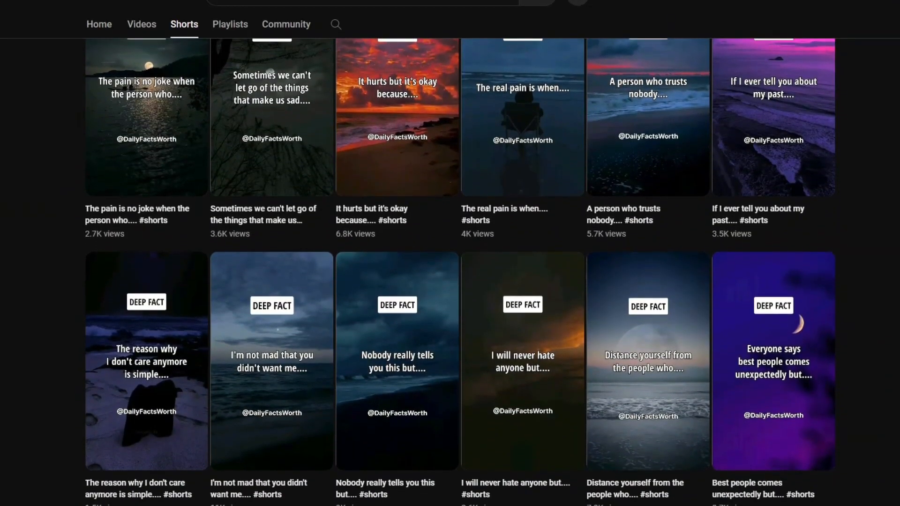
pyautogui.scroll(-3, 459, 272)
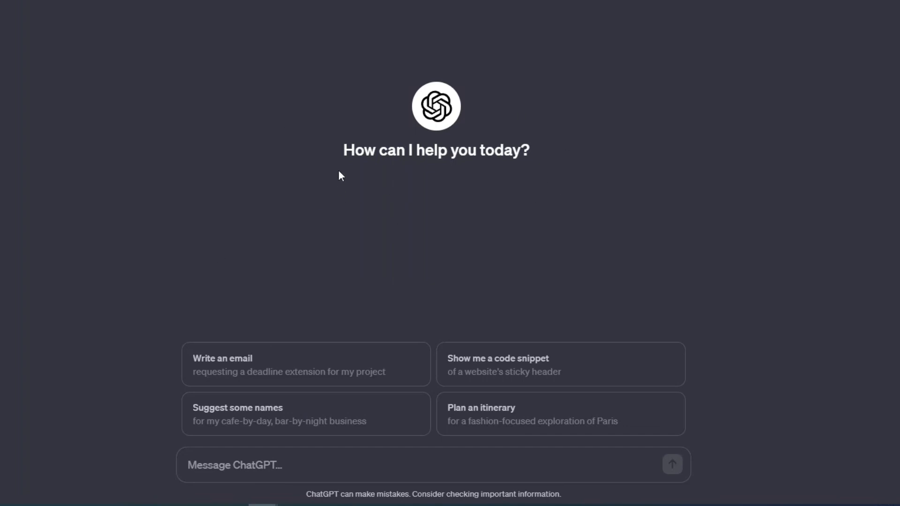
# Switch to ChatGPT and paste the prompt requesting 50 sets of facts in a topic, part 1 and part 2 table, with examples
pyautogui.moveTo(343, 151); pyautogui.dragTo(378, 154)
pyautogui.click(482, 162)
pyautogui.hotkey('ctrl', 'v')
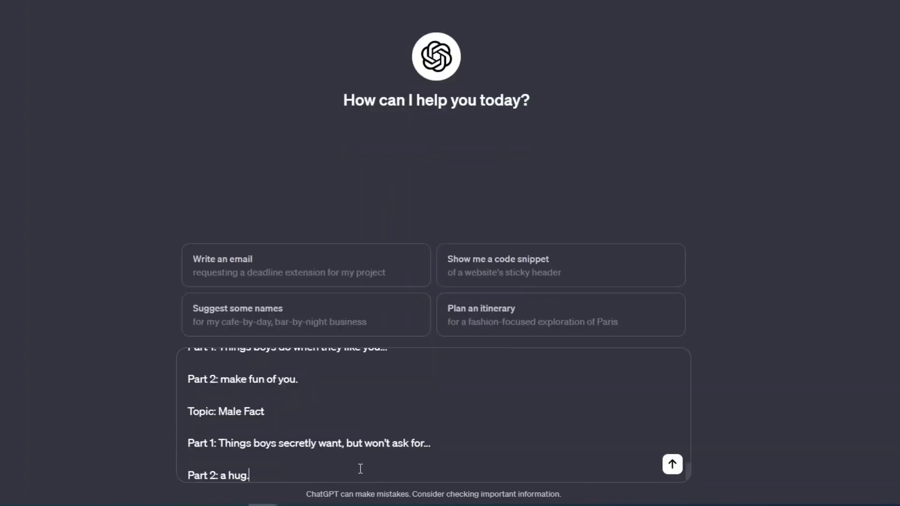
# Review the pasted prompt's opening instructions on the number of facts, table columns and fact types
pyautogui.scroll(10, 358, 450)
pyautogui.scroll(2, 356, 431)
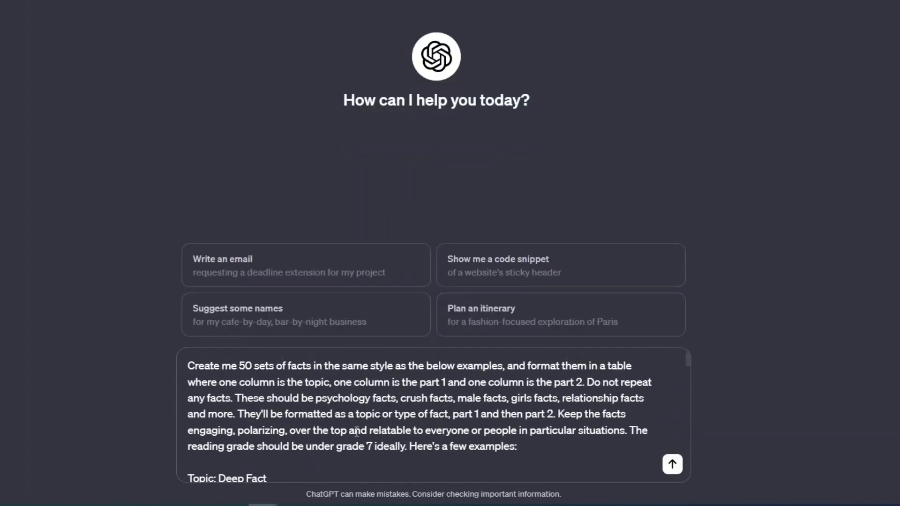
pyautogui.moveTo(239, 361); pyautogui.dragTo(472, 371)
pyautogui.click(481, 371)
pyautogui.click(614, 384)
pyautogui.moveTo(298, 380); pyautogui.dragTo(334, 383)
pyautogui.click(333, 385)
pyautogui.moveTo(418, 399); pyautogui.dragTo(439, 399)
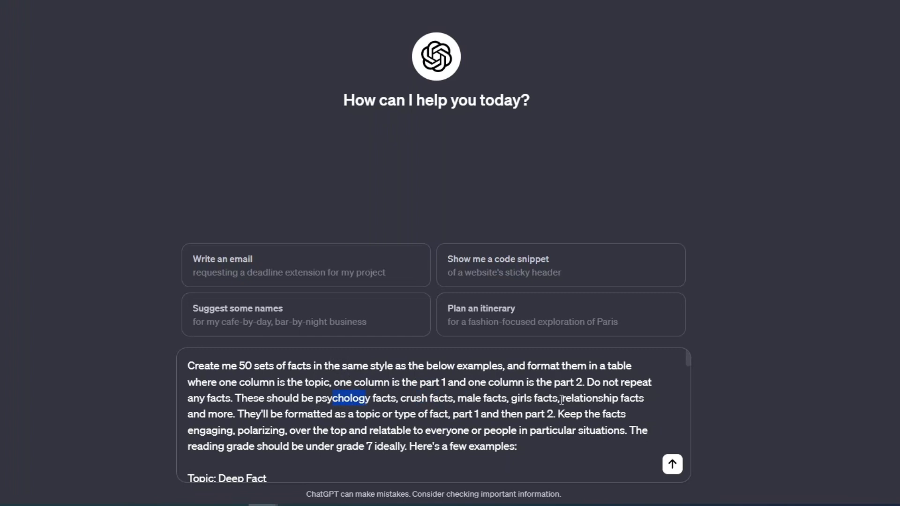
pyautogui.moveTo(575, 401); pyautogui.dragTo(602, 402)
pyautogui.moveTo(475, 401); pyautogui.dragTo(538, 399)
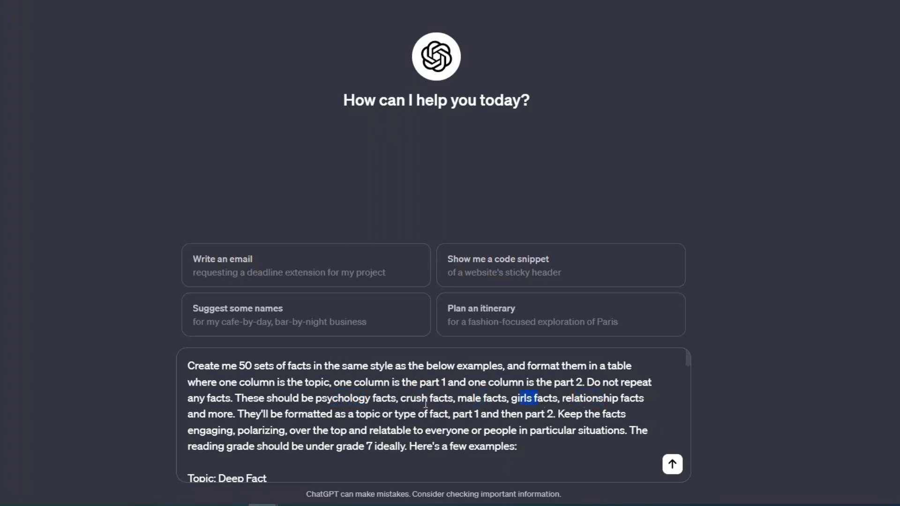
pyautogui.moveTo(223, 415); pyautogui.dragTo(234, 415)
pyautogui.scroll(-2, 305, 412)
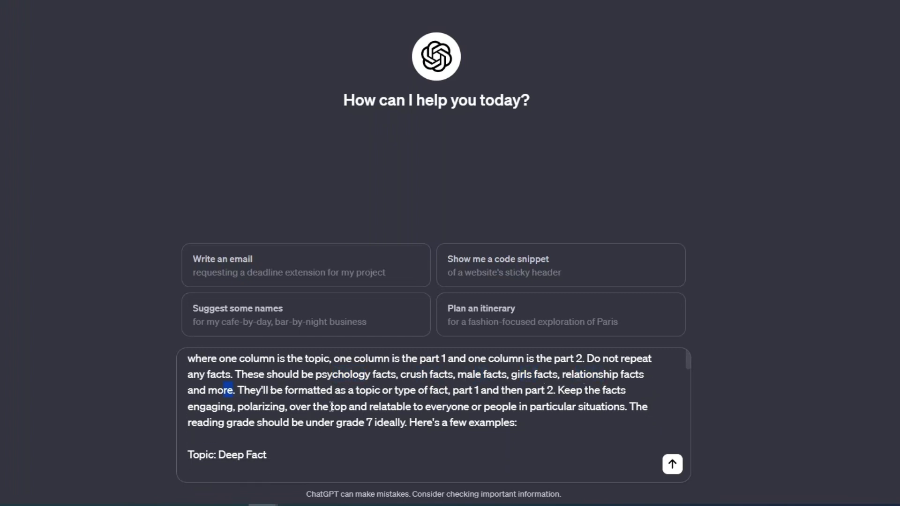
pyautogui.scroll(2, 331, 406)
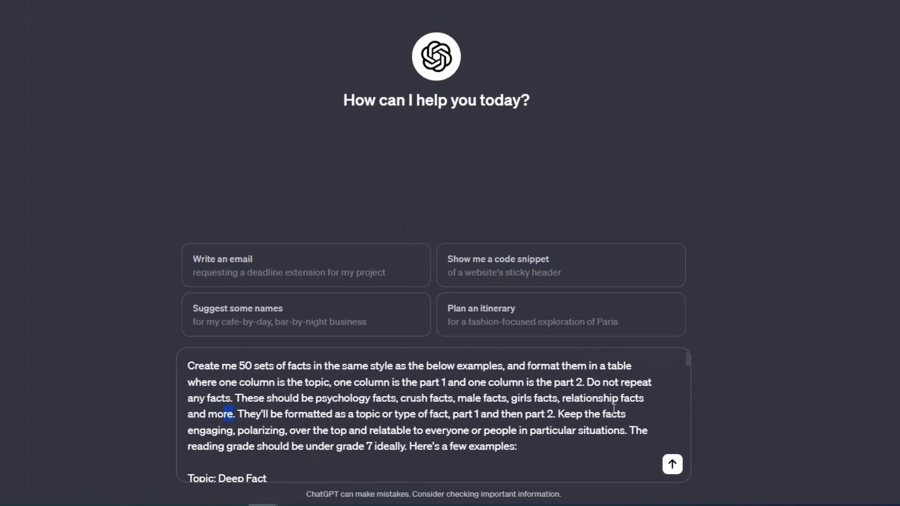
# Try adding "car fact" before "relationship facts" in the prompt's list of fact types, and remove it again
pyautogui.click(233, 414)
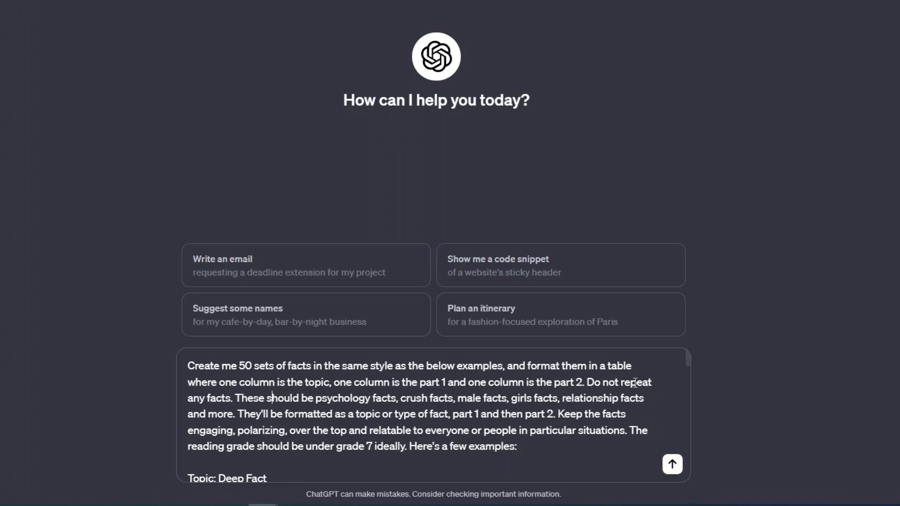
pyautogui.click(560, 399)
pyautogui.write('car f')
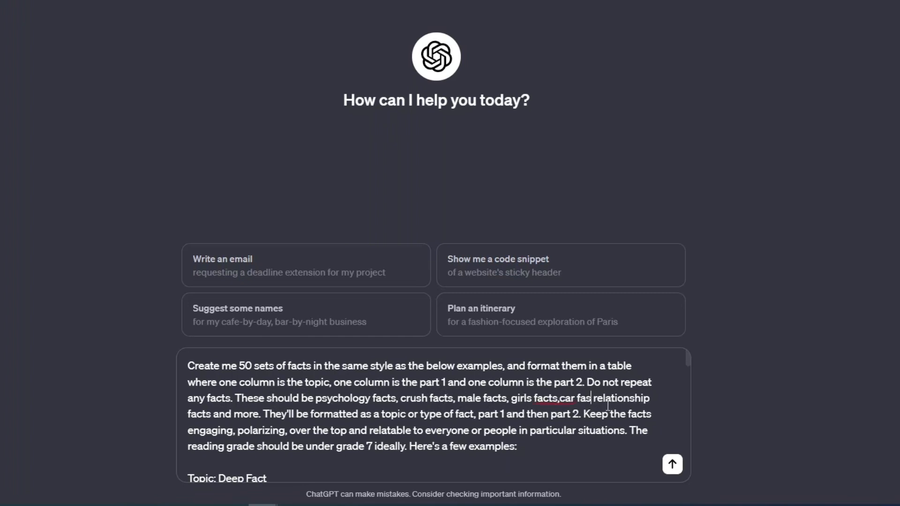
pyautogui.write('acts')
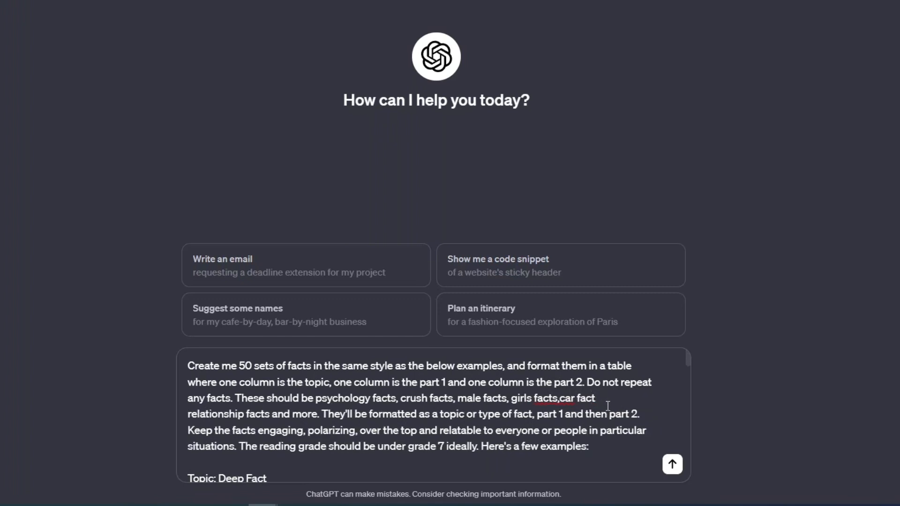
pyautogui.press('BackSpace')
pyautogui.press('BackSpace')
pyautogui.press('BackSpace')
pyautogui.press('BackSpace')
pyautogui.press('BackSpace')
pyautogui.press('BackSpace')
pyautogui.press('BackSpace')
pyautogui.press('BackSpace')
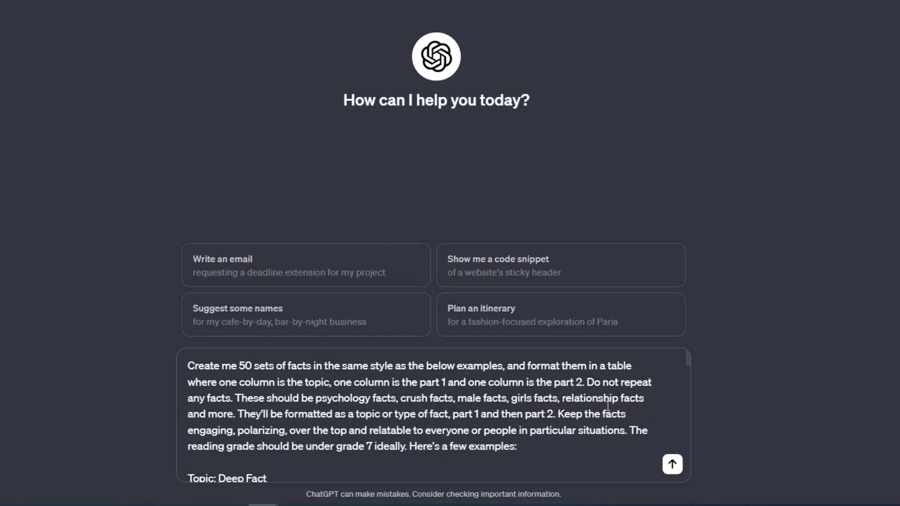
# Try adding "space" as an extra fact type after "girls facts" in the prompt, and delete it again
pyautogui.write('space fac')
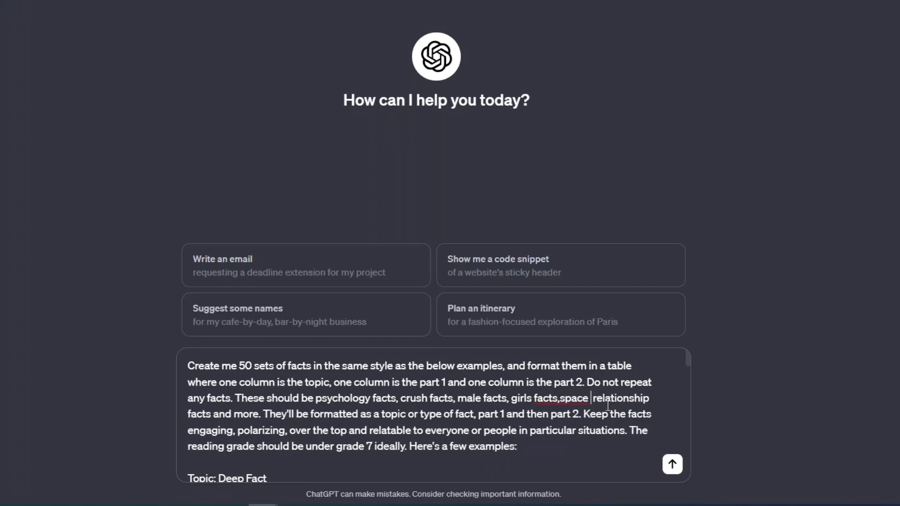
pyautogui.press('BackSpace')
pyautogui.press('BackSpace')
pyautogui.press('BackSpace')
pyautogui.press('BackSpace')
pyautogui.press('BackSpace')
pyautogui.press('BackSpace')
pyautogui.press('BackSpace')
pyautogui.press('BackSpace')
pyautogui.press('BackSpace')
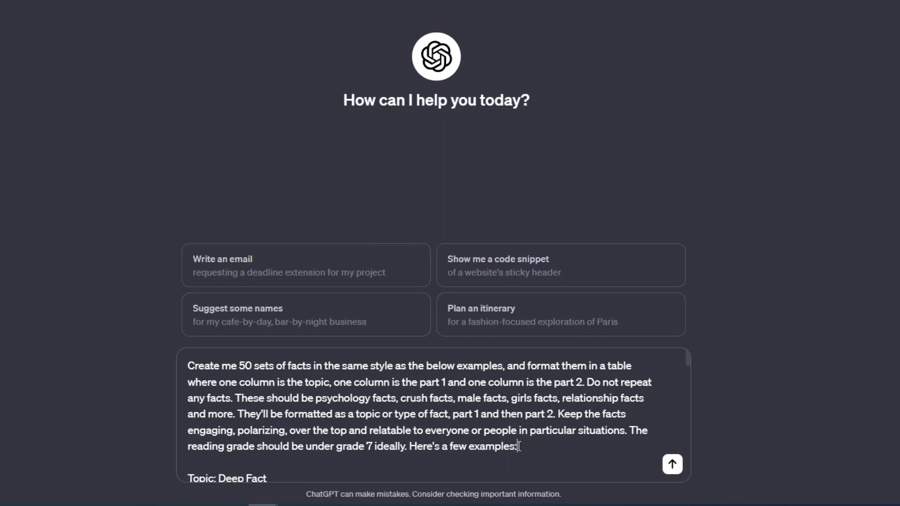
# Read through the rest of the prompt, including its tone and reading-grade instructions and the example facts
pyautogui.moveTo(518, 446); pyautogui.dragTo(280, 382)
pyautogui.click(280, 382)
pyautogui.scroll(-1, 688, 360)
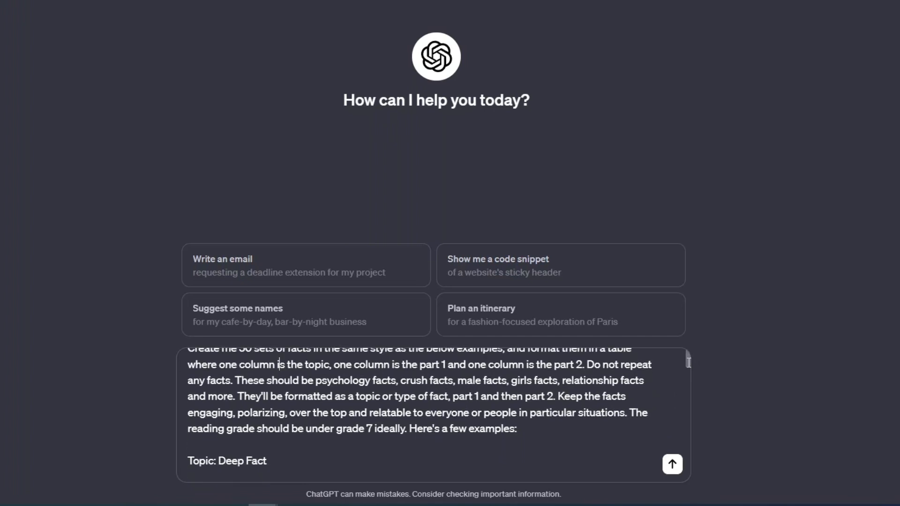
pyautogui.moveTo(617, 414); pyautogui.dragTo(252, 418)
pyautogui.click(251, 417)
pyautogui.moveTo(519, 430); pyautogui.dragTo(481, 423)
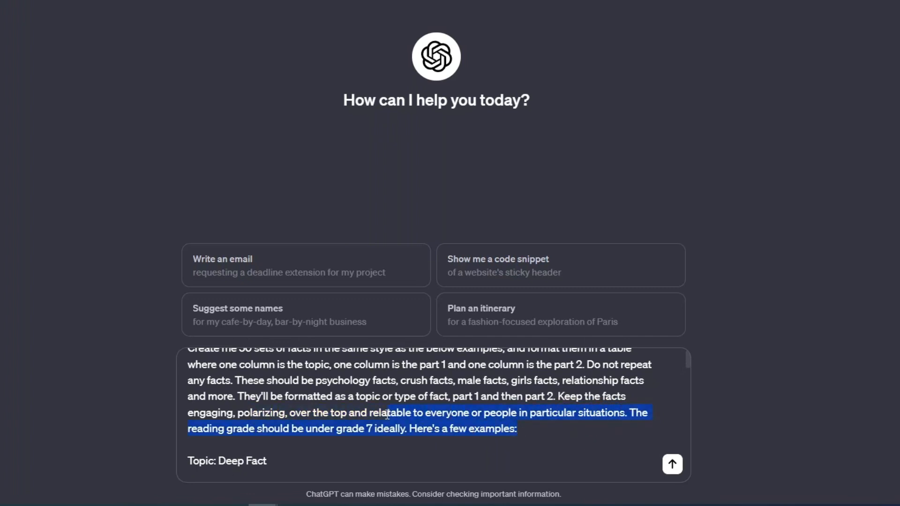
pyautogui.scroll(-5, 386, 414)
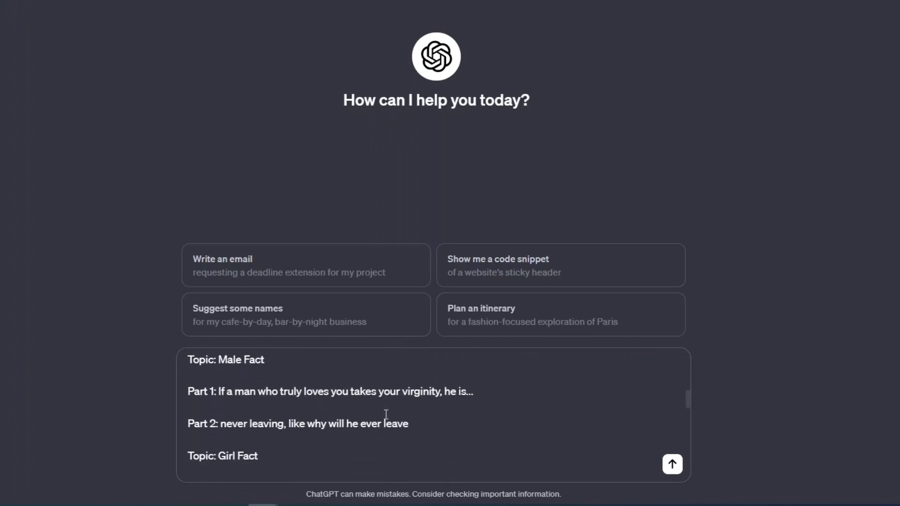
pyautogui.scroll(-10, 386, 414)
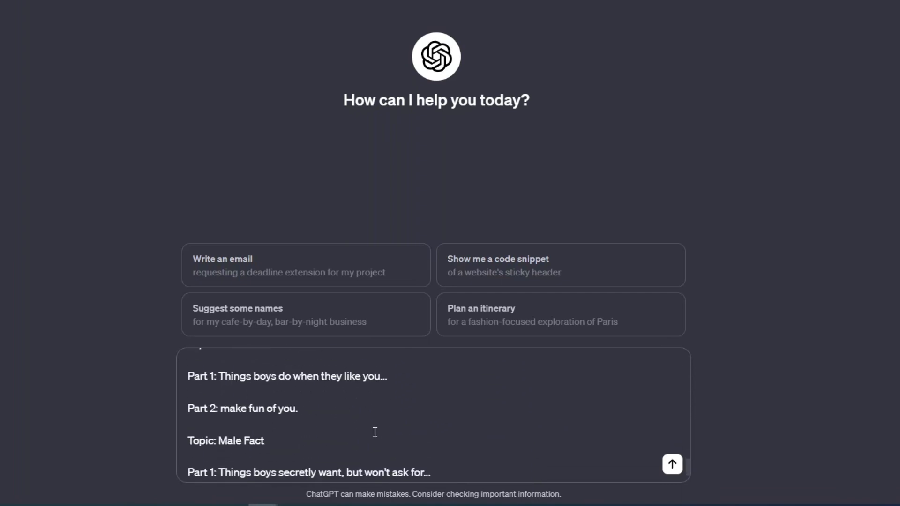
pyautogui.scroll(-2, 374, 432)
pyautogui.moveTo(217, 380); pyautogui.dragTo(212, 378)
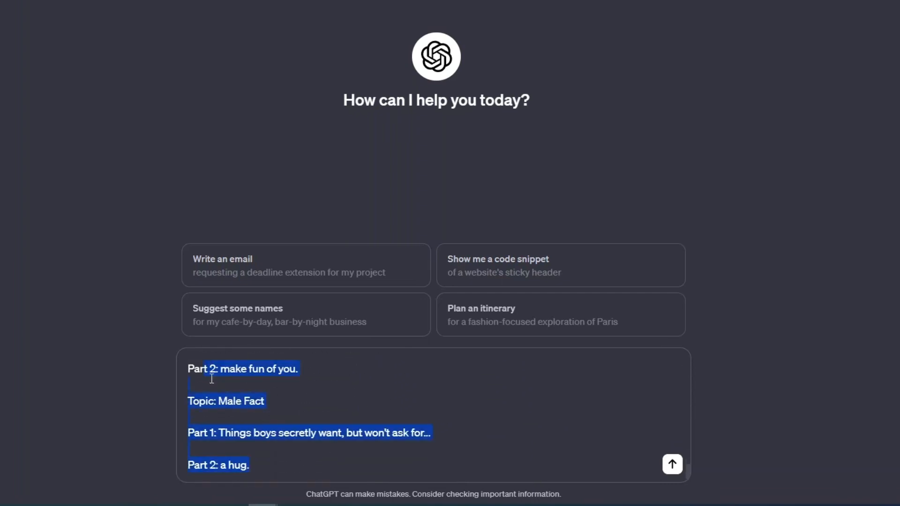
pyautogui.click(233, 390)
pyautogui.scroll(3, 318, 444)
pyautogui.scroll(-3, 317, 443)
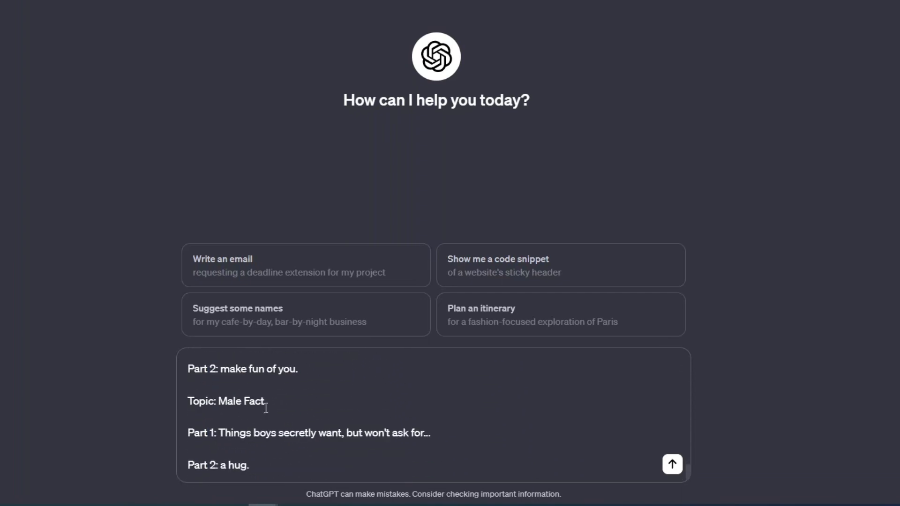
pyautogui.moveTo(284, 463); pyautogui.dragTo(201, 392)
pyautogui.click(201, 392)
# Send the fact-generation prompt to ChatGPT
pyautogui.click(672, 464)
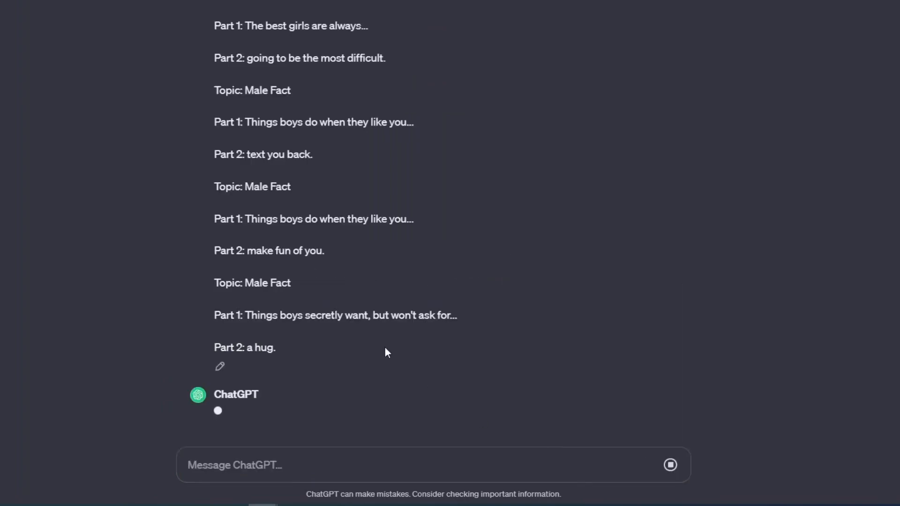
pyautogui.scroll(10, 469, 367)
pyautogui.scroll(-11, 355, 297)
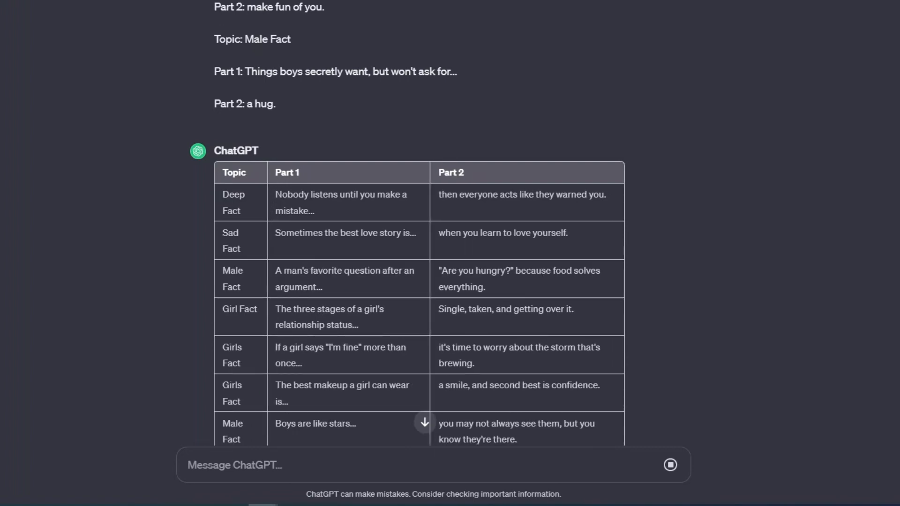
# Examine the generated table's topics and how the part 1 and part 2 texts fit together, comparing them with the prompt
pyautogui.scroll(-2, 304, 164)
pyautogui.moveTo(224, 75); pyautogui.dragTo(257, 75)
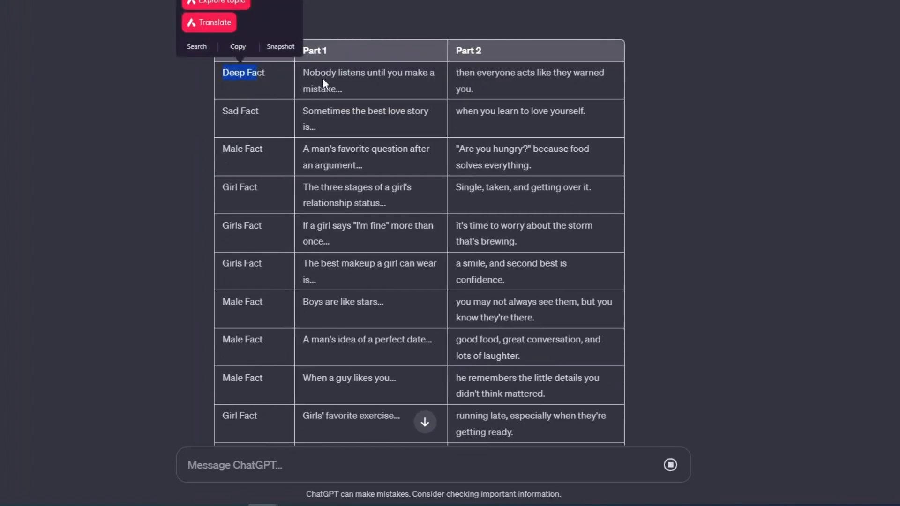
pyautogui.moveTo(315, 75); pyautogui.dragTo(592, 87)
pyautogui.scroll(-3, 582, 86)
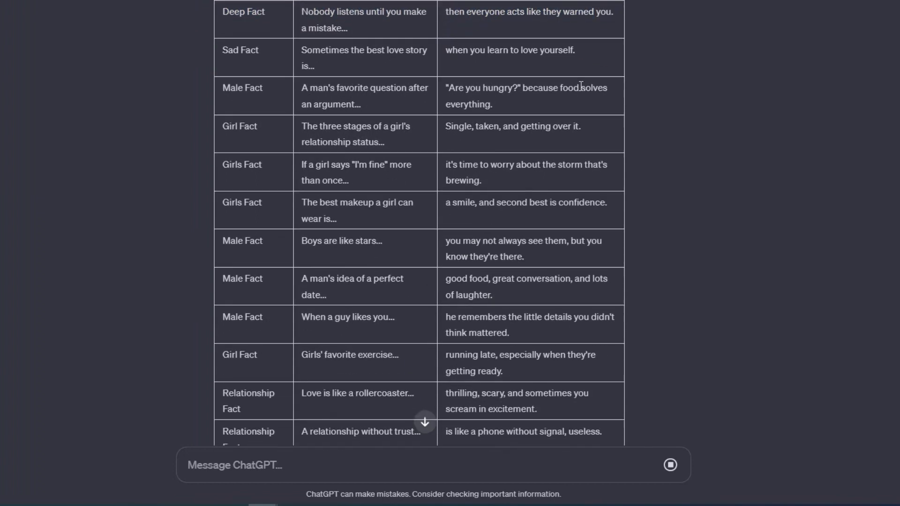
pyautogui.scroll(1, 570, 85)
pyautogui.moveTo(307, 141); pyautogui.dragTo(401, 159)
pyautogui.moveTo(446, 141); pyautogui.dragTo(605, 143)
pyautogui.scroll(-7, 470, 156)
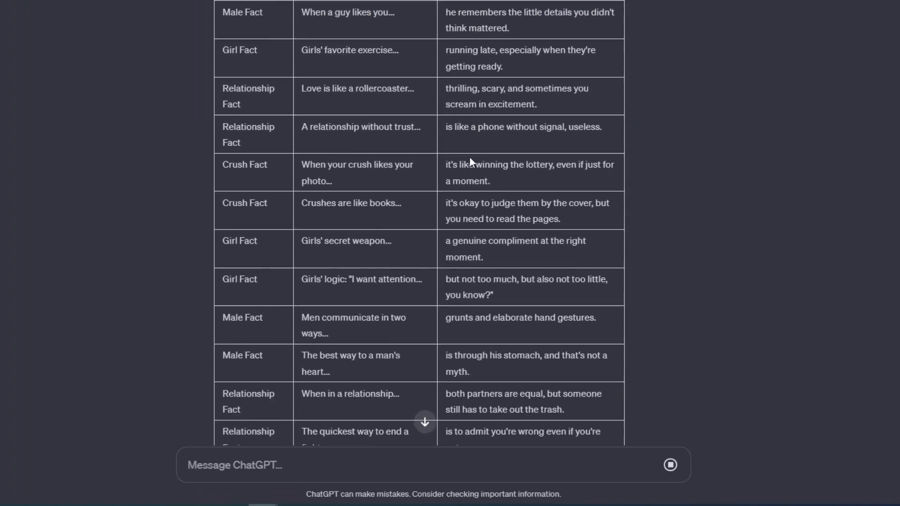
pyautogui.scroll(20, 436, 165)
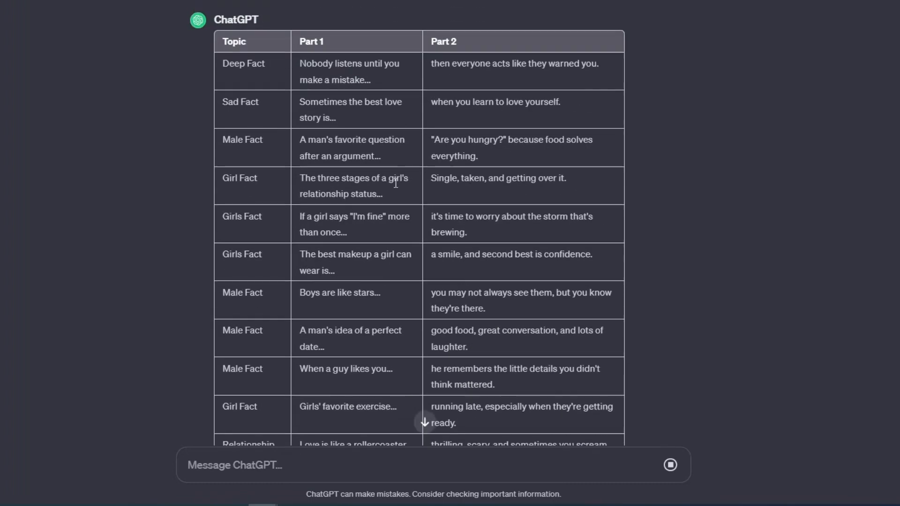
pyautogui.scroll(15, 327, 194)
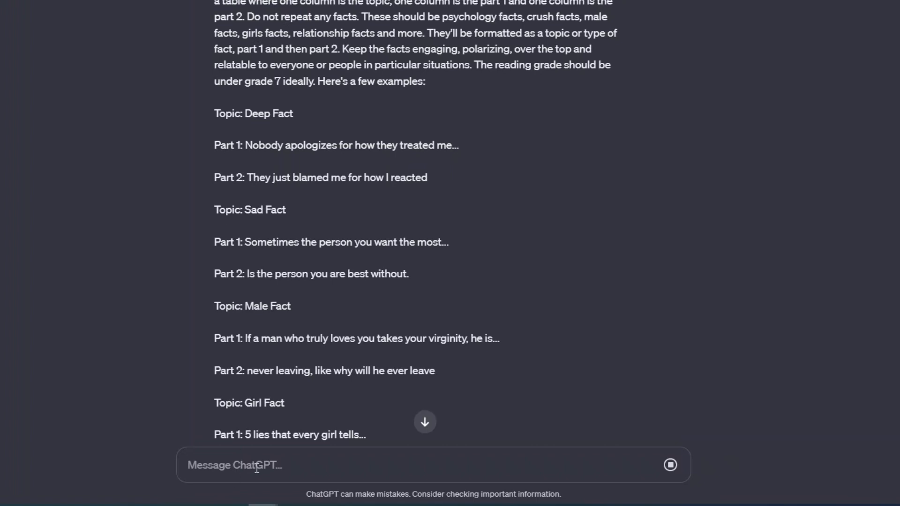
pyautogui.write('c')
pyautogui.write('1000 fac')
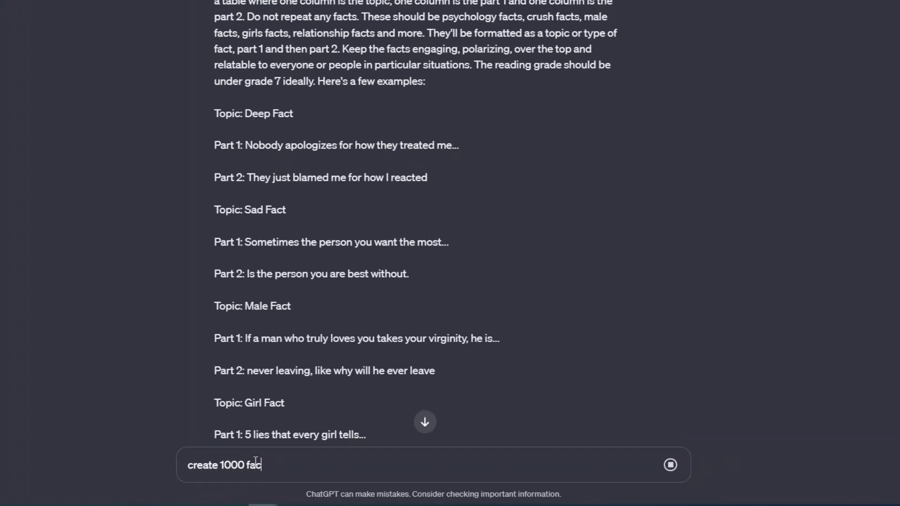
pyautogui.press('BackSpace')
pyautogui.press('BackSpace')
pyautogui.press('BackSpace')
pyautogui.press('BackSpace')
pyautogui.press('BackSpace')
pyautogui.press('BackSpace')
pyautogui.press('BackSpace')
pyautogui.press('BackSpace')
pyautogui.press('BackSpace')
pyautogui.press('BackSpace')
pyautogui.press('BackSpace')
pyautogui.press('BackSpace')
pyautogui.press('BackSpace')
pyautogui.press('BackSpace')
pyautogui.press('BackSpace')
pyautogui.press('BackSpace')
pyautogui.press('BackSpace')
pyautogui.press('BackSpace')
pyautogui.press('BackSpace')
pyautogui.press('BackSpace')
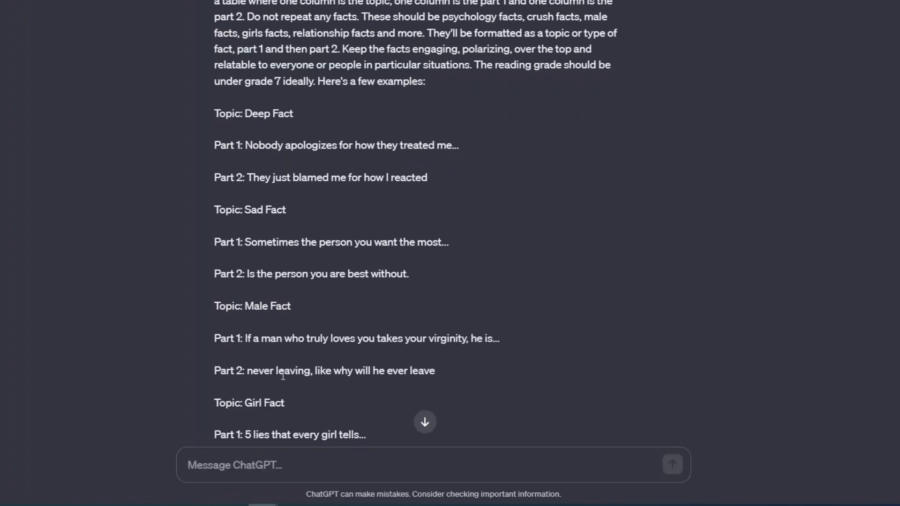
# Send the follow-up "Come up with 50 more using the same specifications, don't repeat previous ones."
pyautogui.scroll(-20, 282, 375)
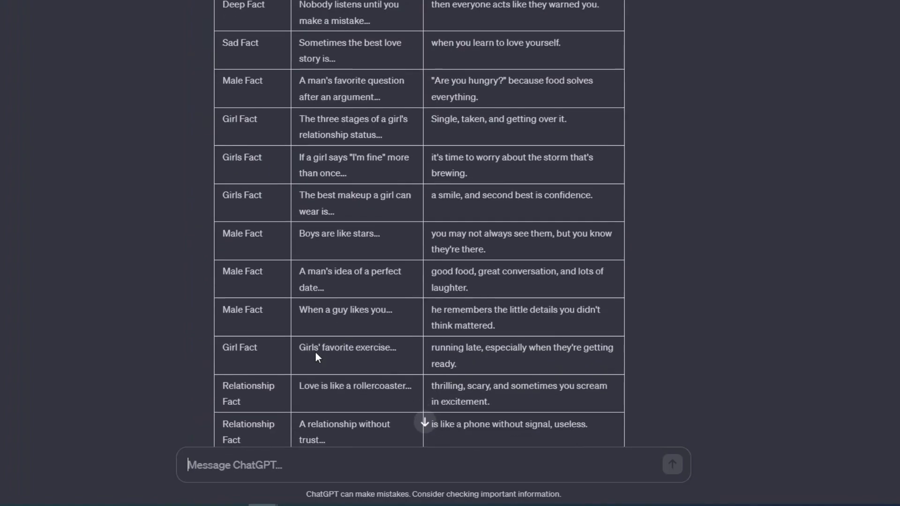
pyautogui.scroll(-20, 315, 352)
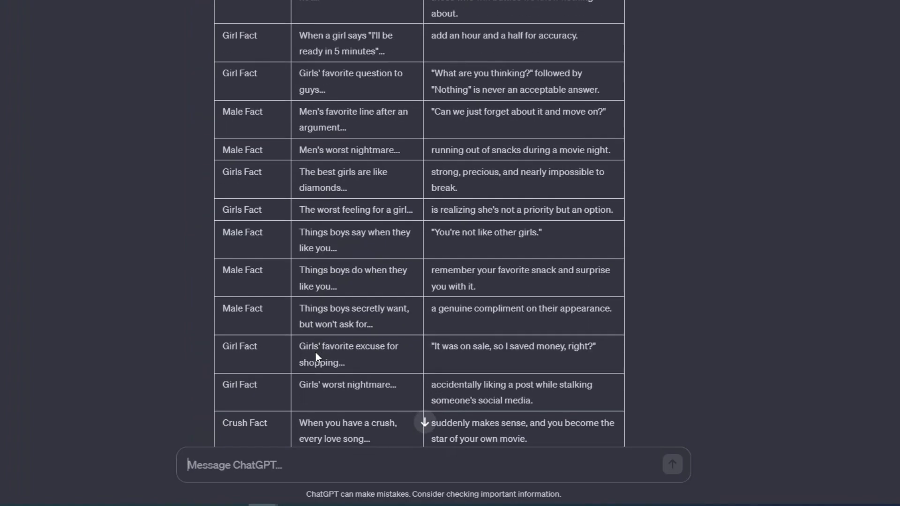
pyautogui.scroll(-12, 316, 353)
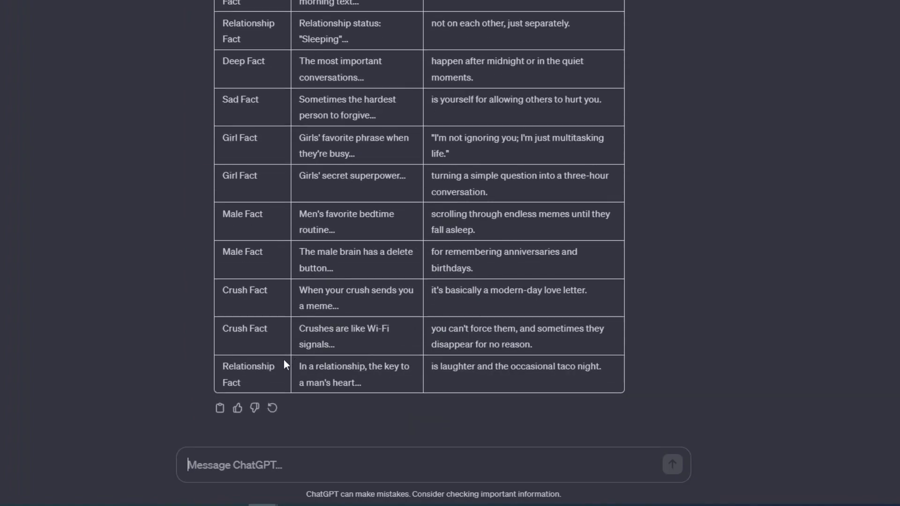
pyautogui.click(319, 459)
pyautogui.scroll(5, 327, 416)
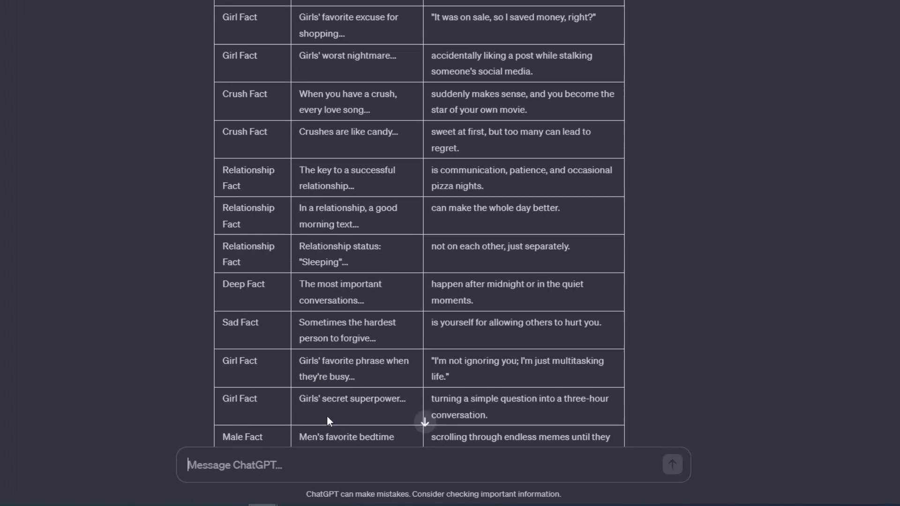
pyautogui.scroll(-5, 328, 416)
pyautogui.write("Come up with 50 more using the same specifications, don't repeat previous ones.")
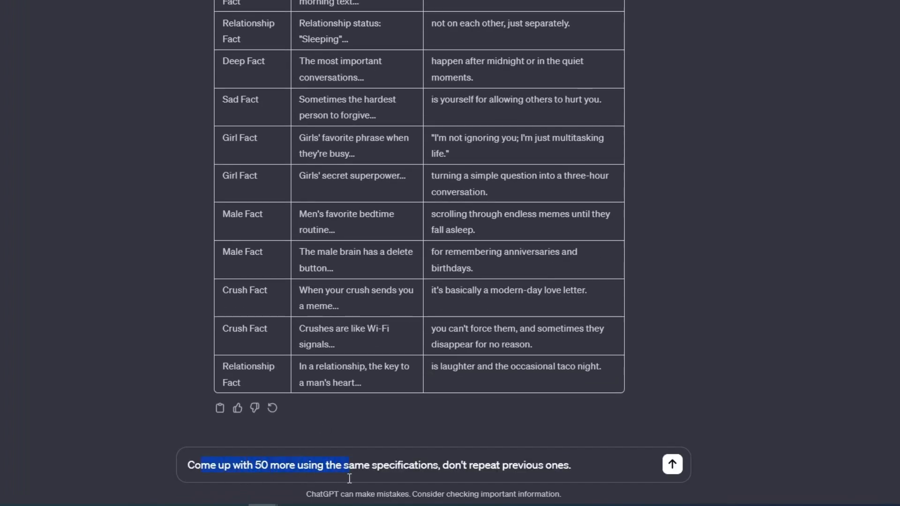
pyautogui.moveTo(349, 478); pyautogui.dragTo(403, 482)
pyautogui.moveTo(551, 487); pyautogui.dragTo(566, 482)
pyautogui.click(566, 482)
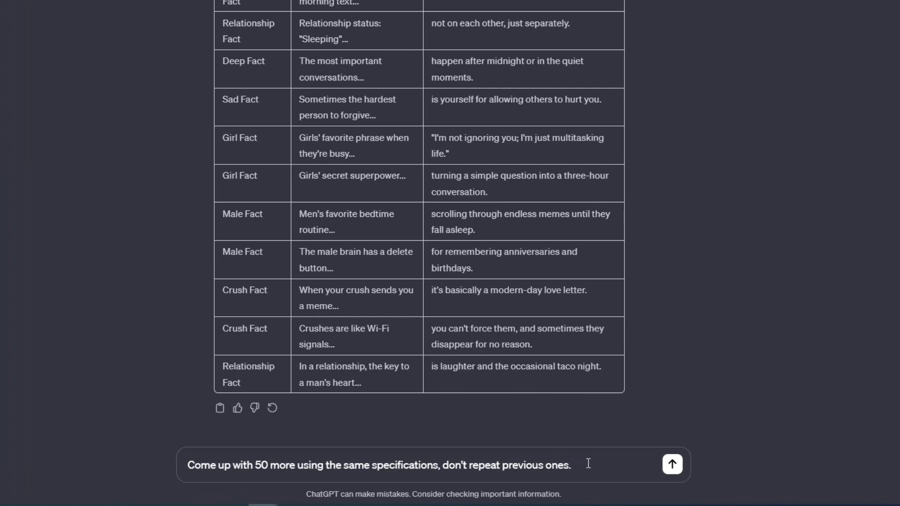
pyautogui.click(673, 465)
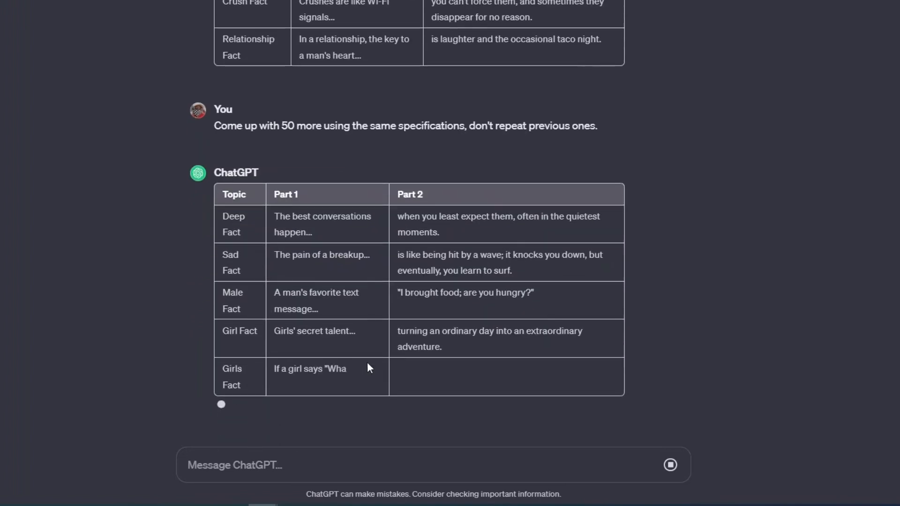
# Switch to Canva, find the YouTube Shorts format (1080 × 1920 px) and create a blank design from it
pyautogui.click(322, 505)
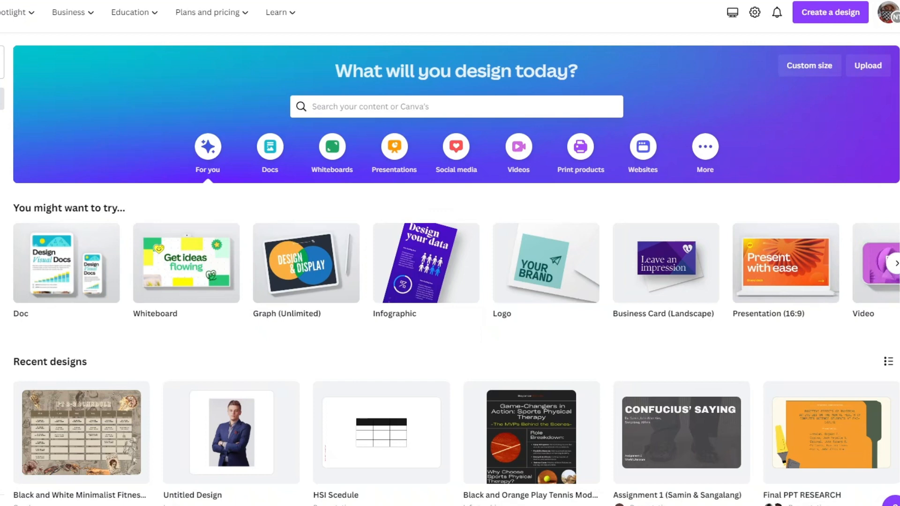
pyautogui.click(362, 112)
pyautogui.write('youtube shorts')
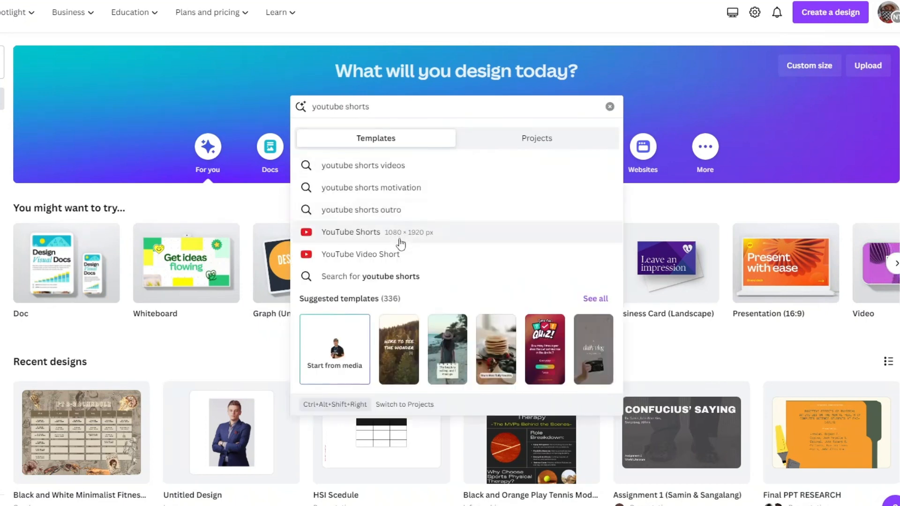
pyautogui.click(399, 238)
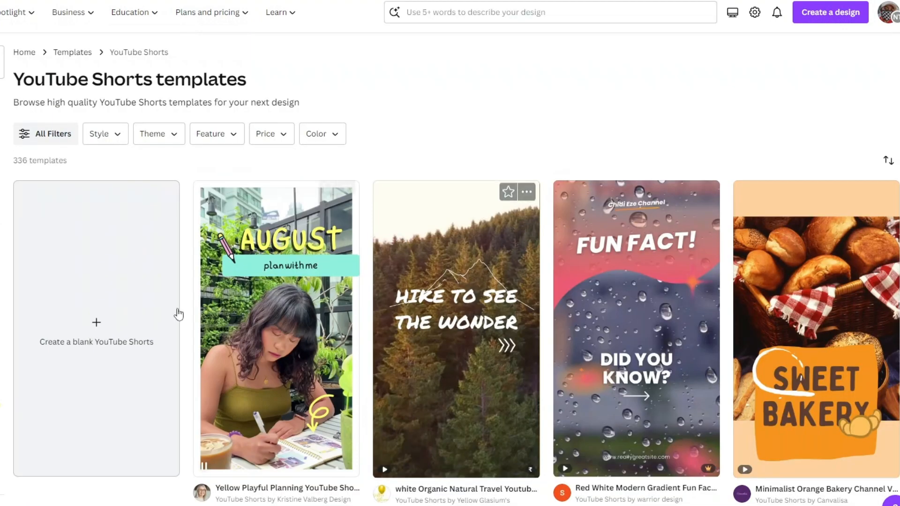
pyautogui.click(100, 359)
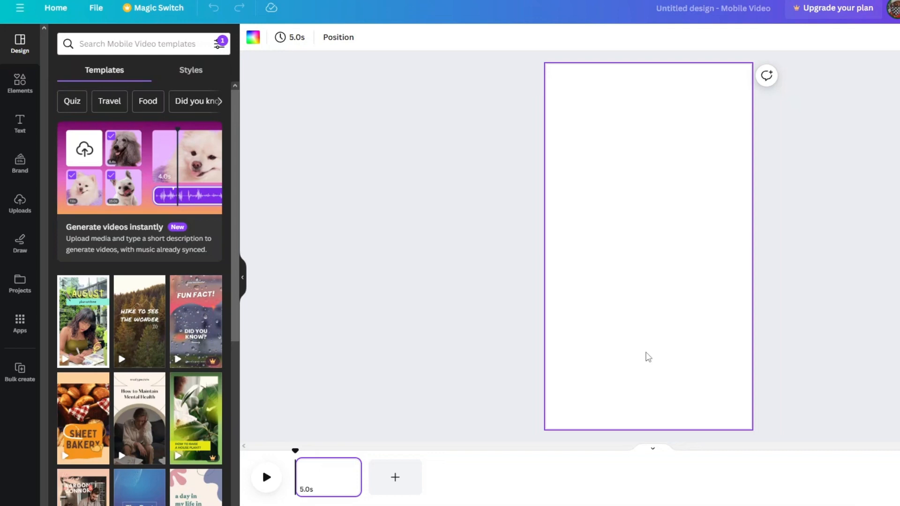
# Search the elements for "sunset" and fill the blank page with the 1:00 video of the sun over the sea
pyautogui.click(23, 83)
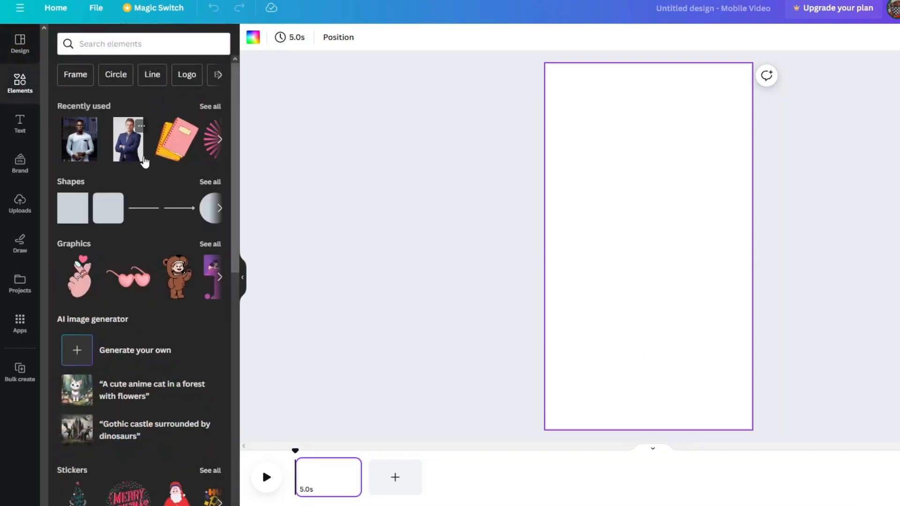
pyautogui.scroll(-8, 148, 178)
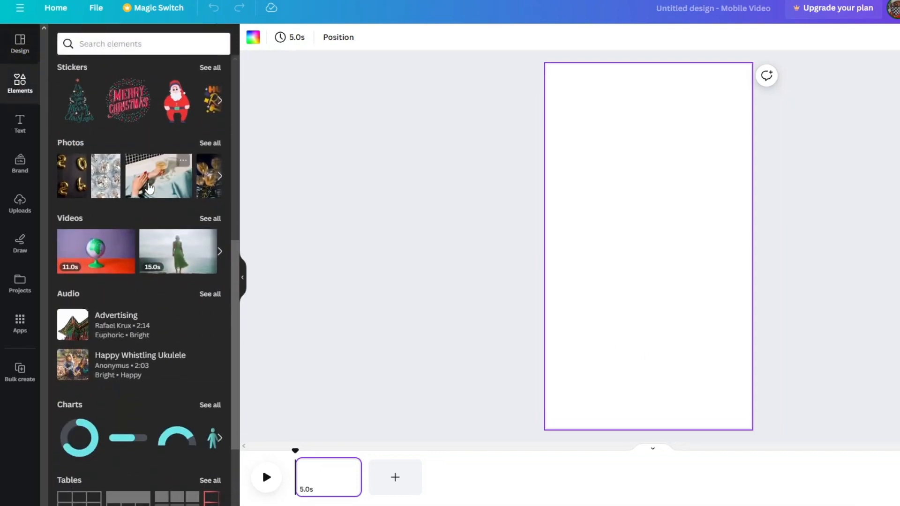
pyautogui.scroll(-3, 148, 185)
pyautogui.scroll(12, 147, 186)
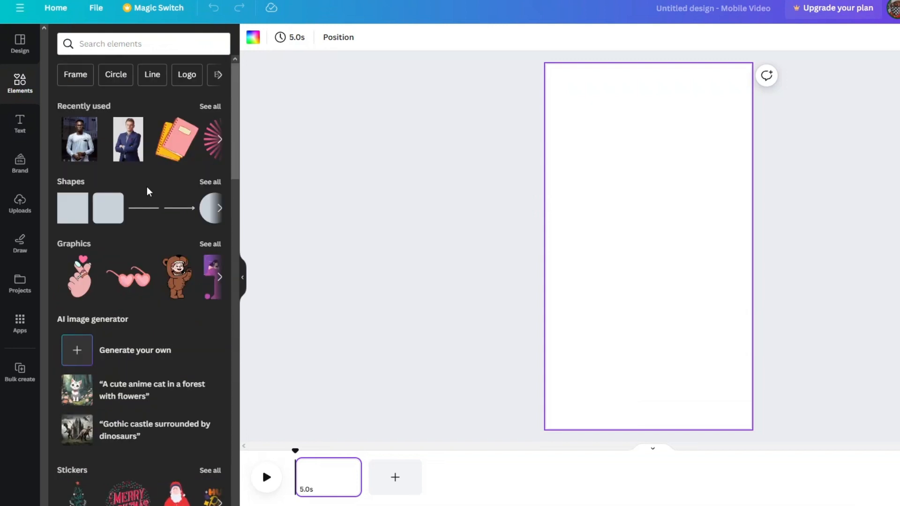
pyautogui.click(139, 48)
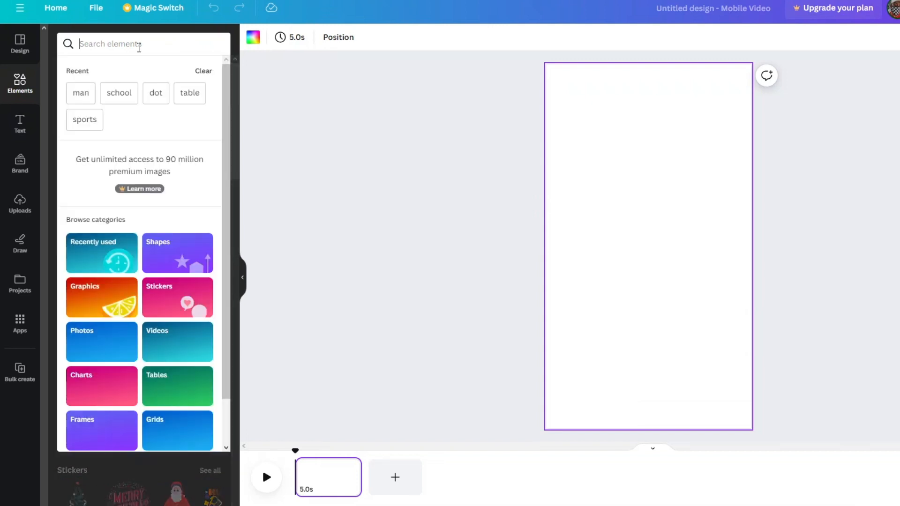
pyautogui.write('sunset')
pyautogui.press('Return')
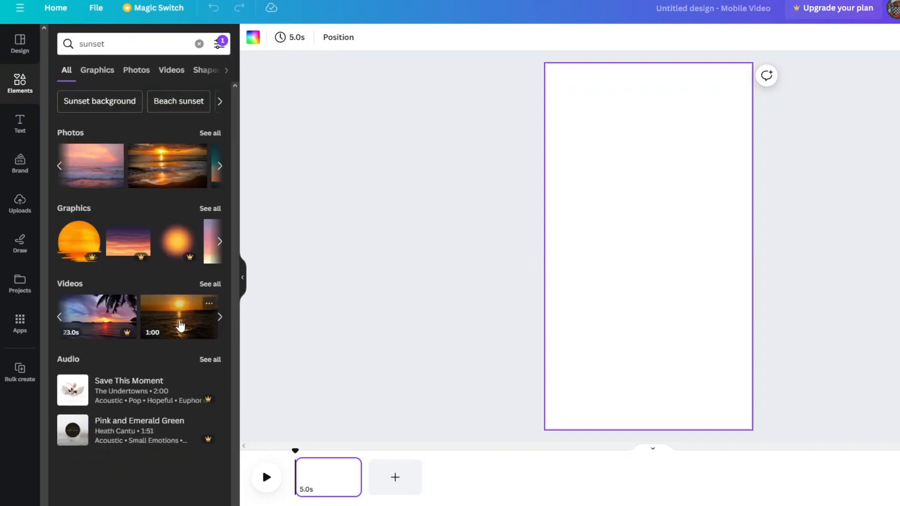
pyautogui.moveTo(180, 325); pyautogui.dragTo(555, 243)
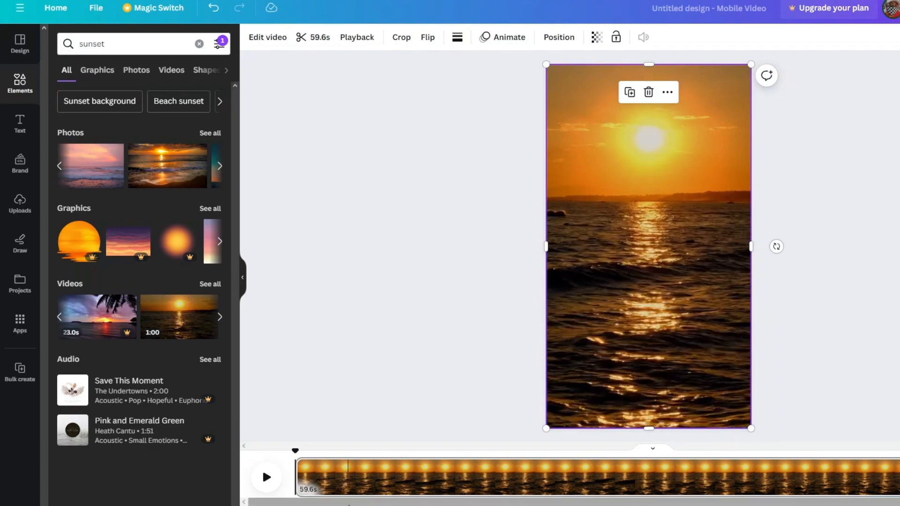
# Trim the sunset video page from its end to a duration of 7.6 seconds
pyautogui.moveTo(349, 504); pyautogui.dragTo(429, 504)
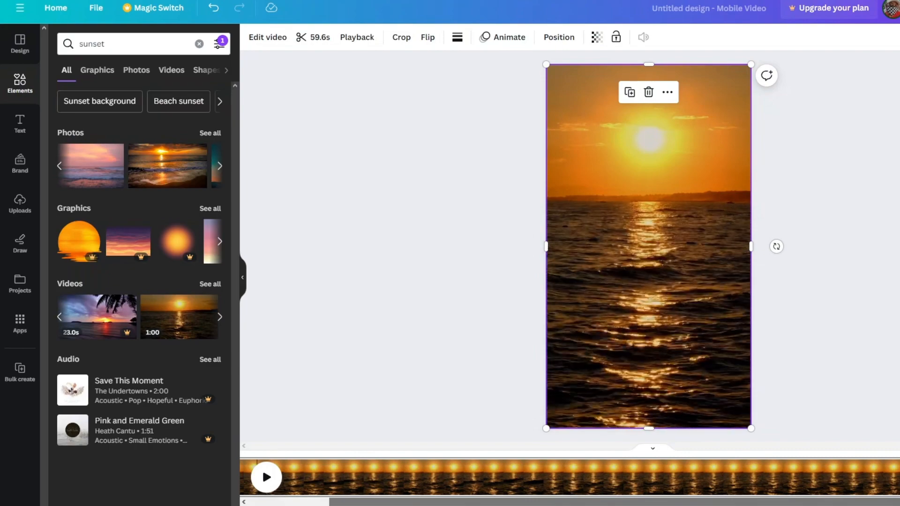
pyautogui.moveTo(429, 504)
pyautogui.mouseDown()
pyautogui.moveTo(373, 504)
pyautogui.moveTo(420, 503)
pyautogui.mouseUp()
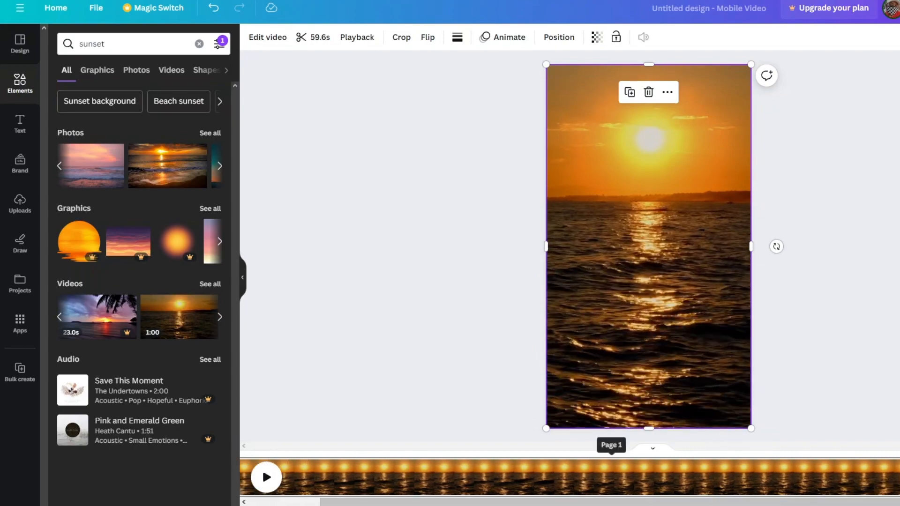
pyautogui.moveTo(898, 478); pyautogui.dragTo(394, 483)
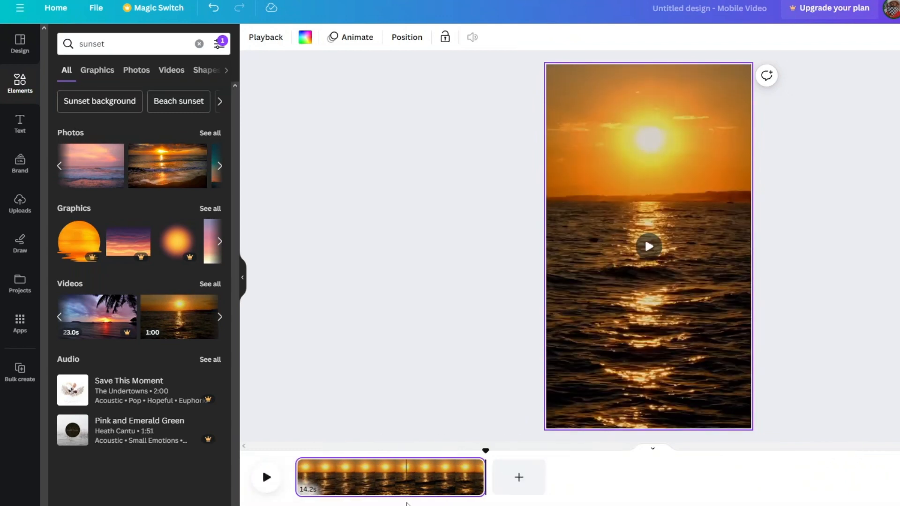
pyautogui.moveTo(484, 478); pyautogui.dragTo(396, 479)
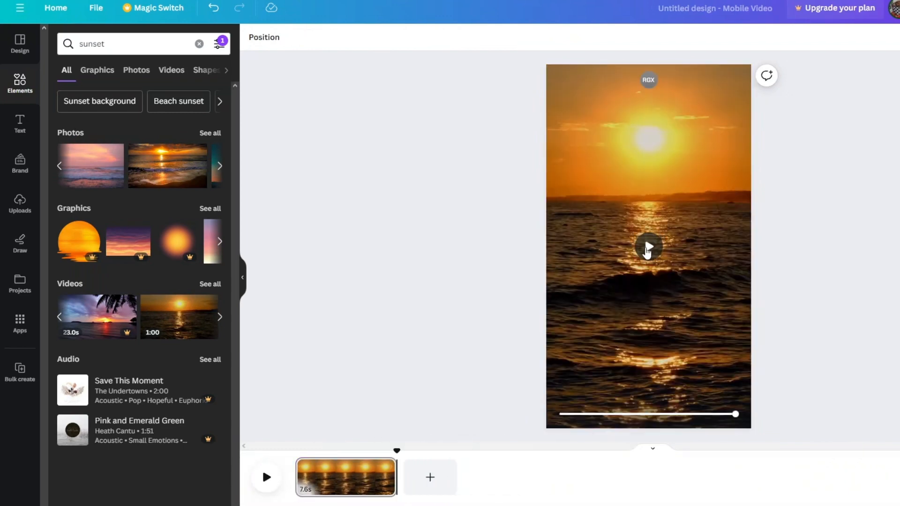
pyautogui.click(645, 241)
# Add a text box reading "TOPIC" and place it in the upper part of the page, over the sun
pyautogui.click(19, 125)
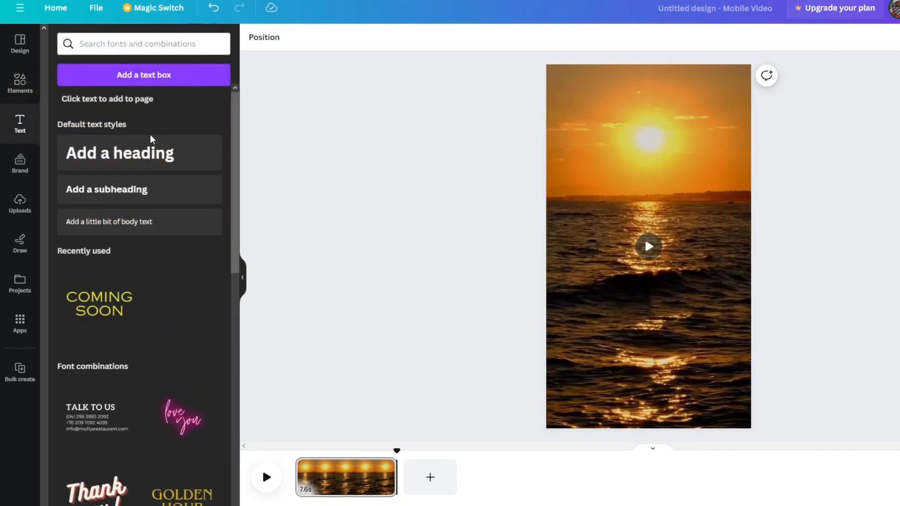
pyautogui.scroll(-4, 157, 268)
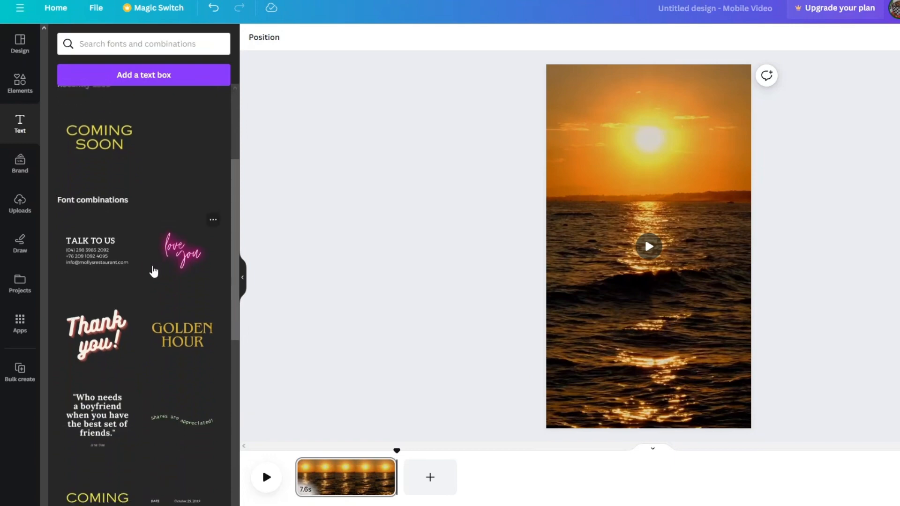
pyautogui.scroll(4, 153, 271)
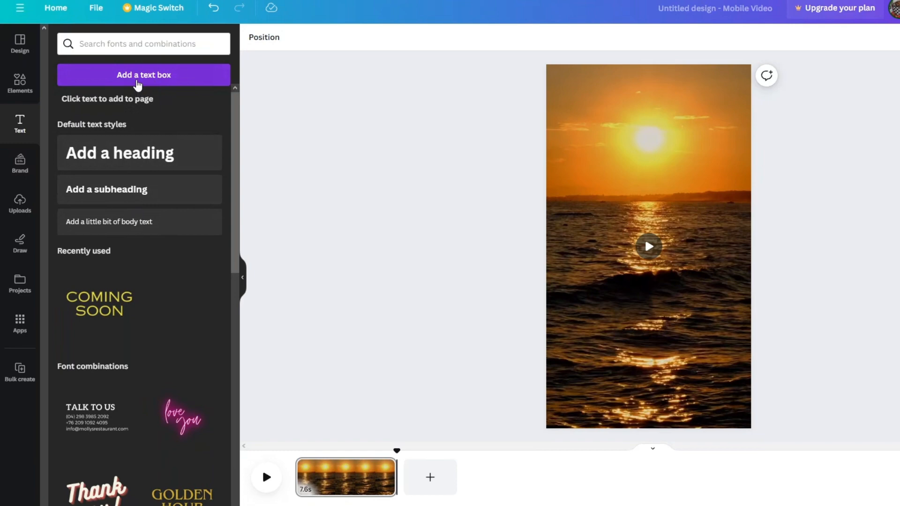
pyautogui.click(137, 79)
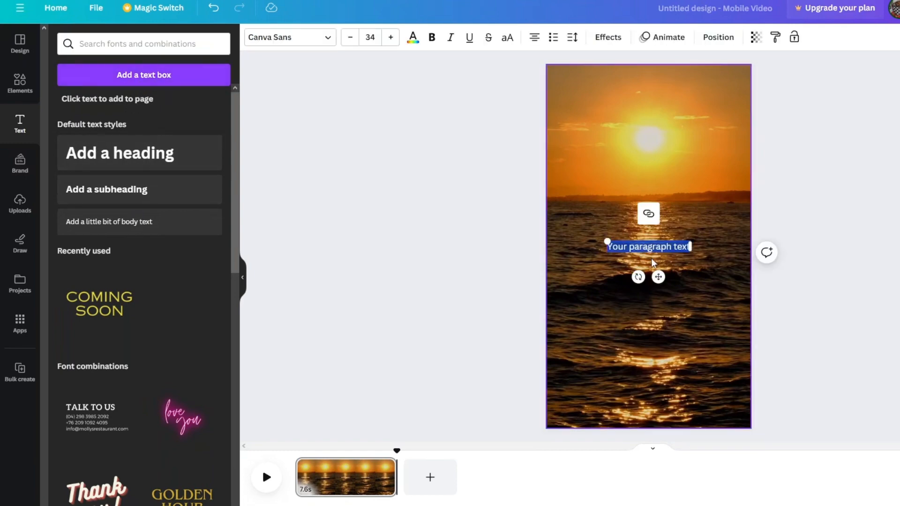
pyautogui.moveTo(656, 276); pyautogui.dragTo(658, 167)
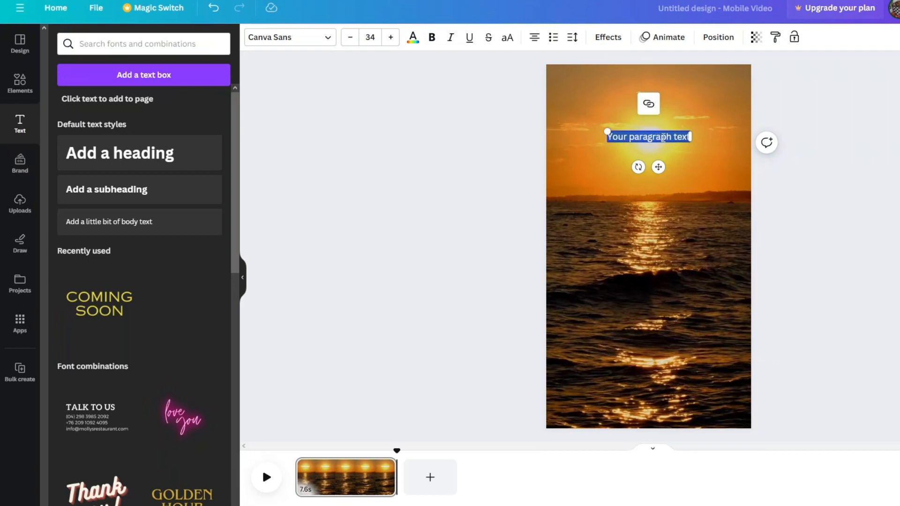
pyautogui.write('TOPIC')
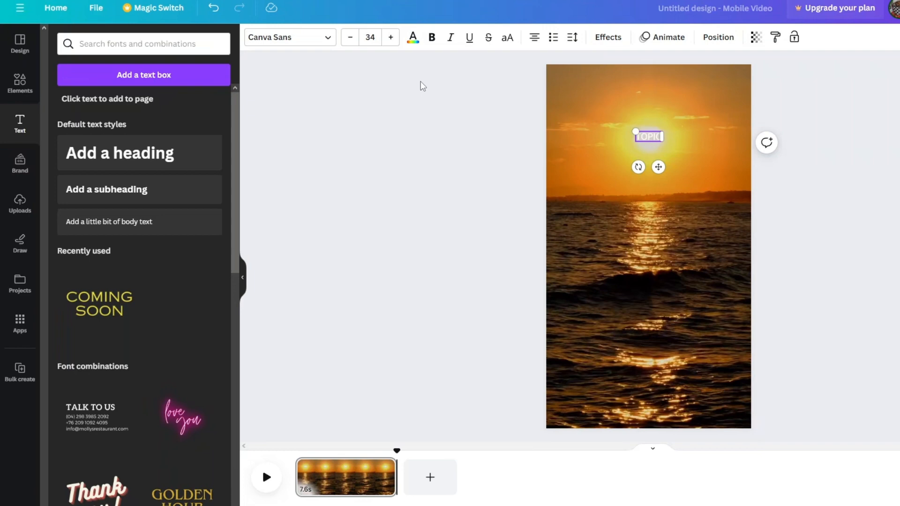
# Browse the available fonts and set the "TOPIC" text to Helvetica World
pyautogui.click(306, 45)
pyautogui.scroll(-10, 166, 169)
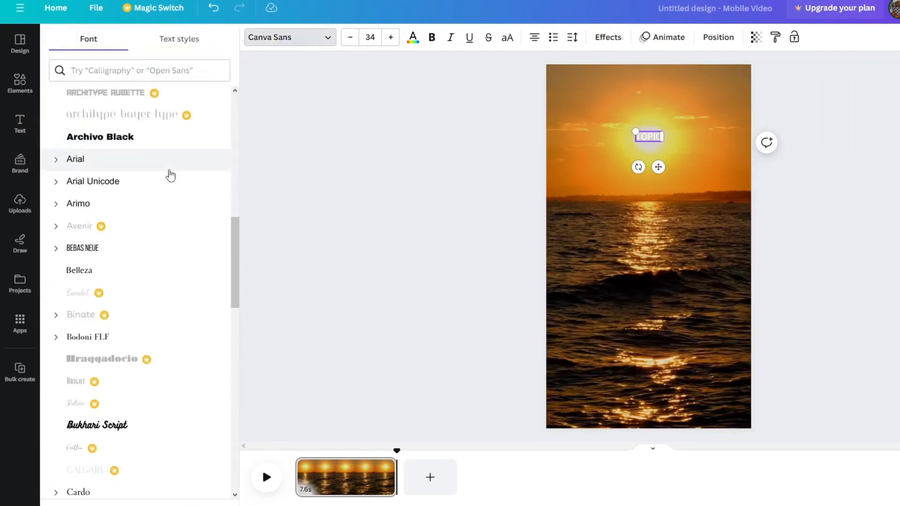
pyautogui.scroll(10, 170, 176)
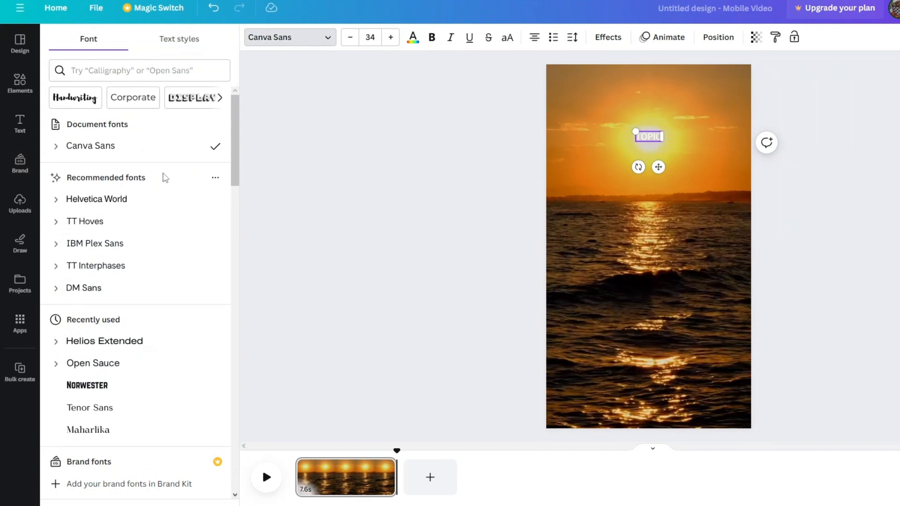
pyautogui.scroll(-12, 165, 177)
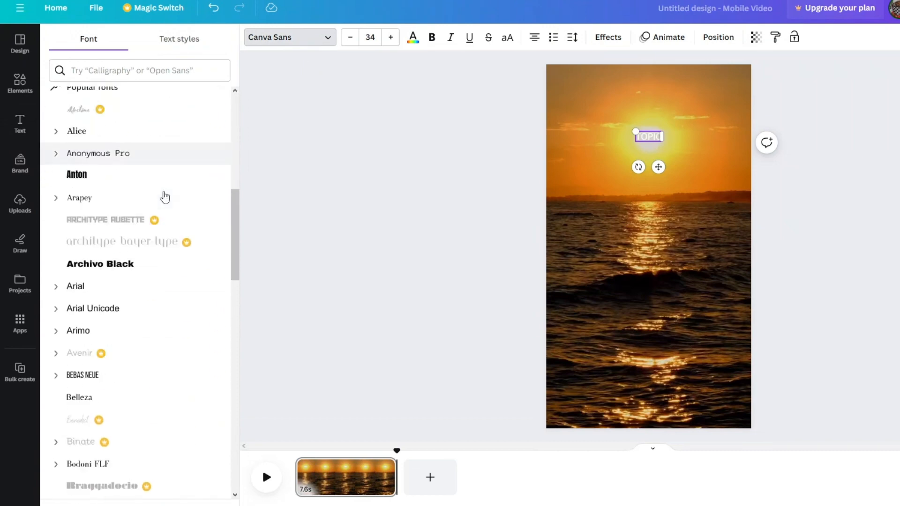
pyautogui.scroll(-8, 163, 199)
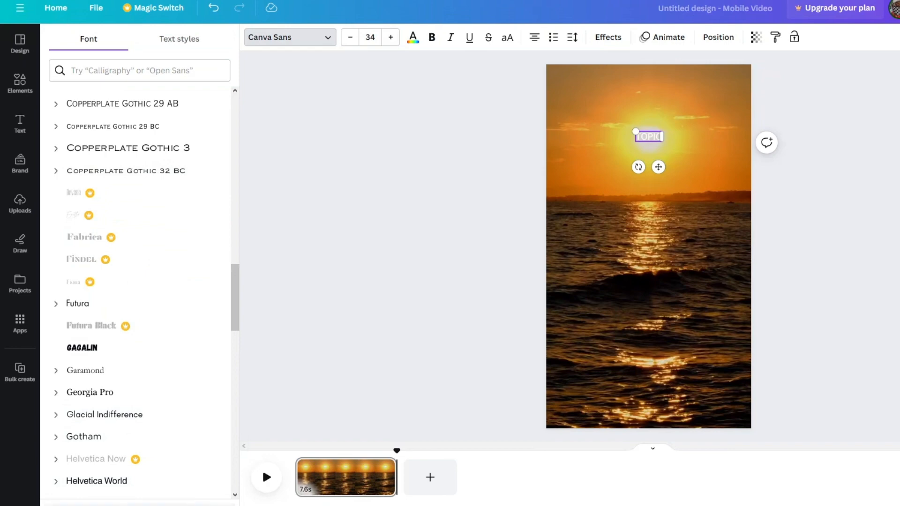
pyautogui.scroll(20, 153, 398)
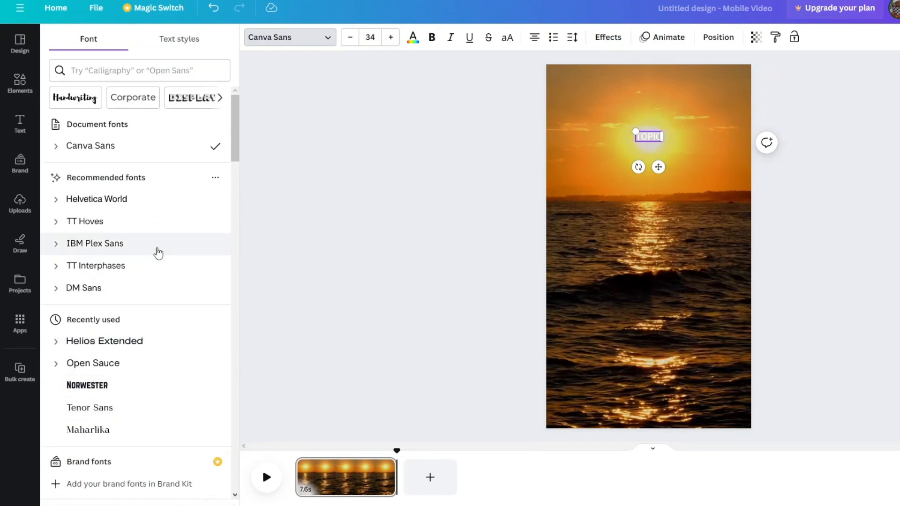
pyautogui.click(143, 206)
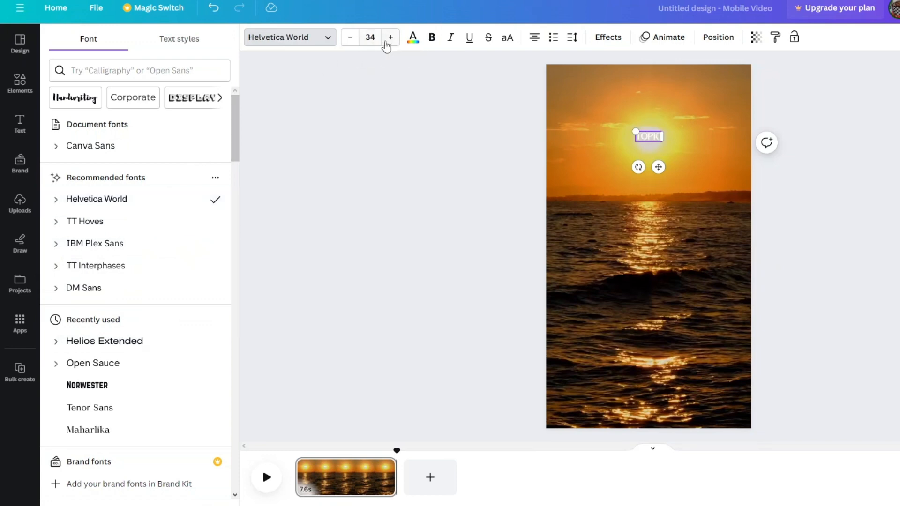
# Enlarge the "TOPIC" text to font size 77.1 and keep it horizontally centered over the sun
pyautogui.click(391, 41)
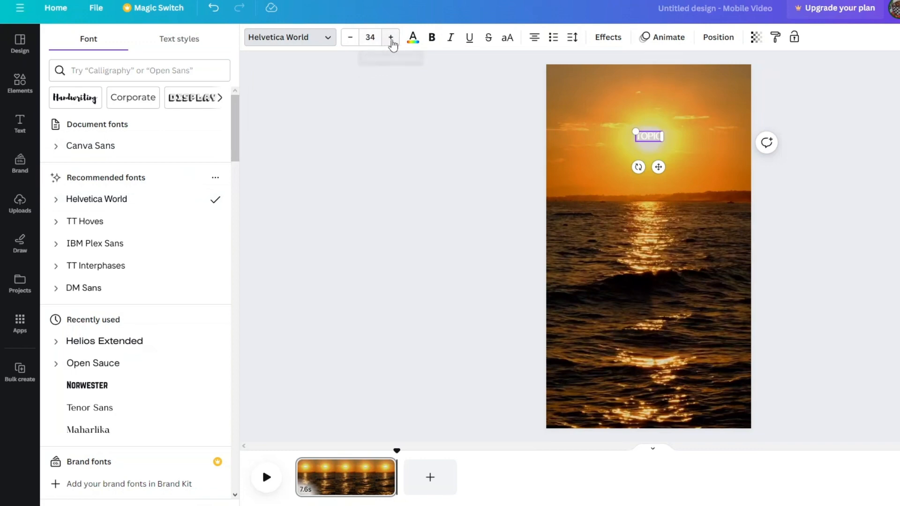
pyautogui.click(392, 42)
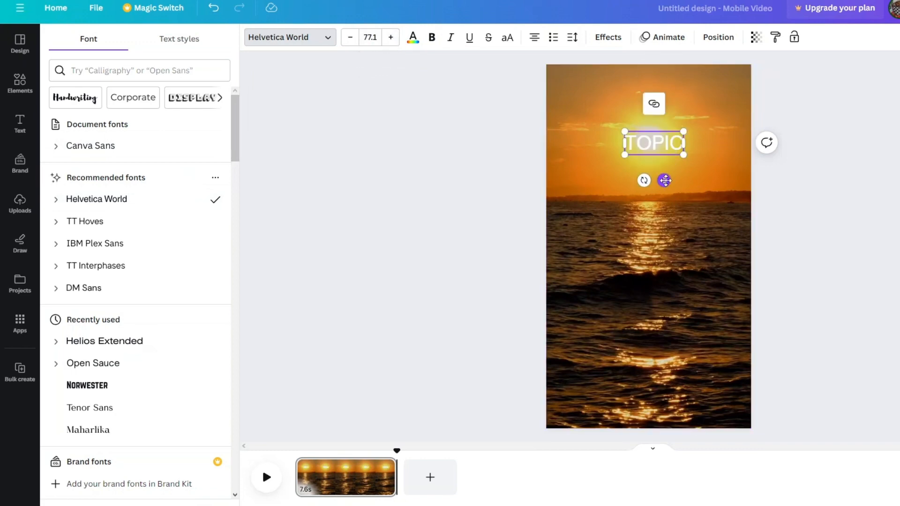
pyautogui.moveTo(665, 181); pyautogui.dragTo(659, 182)
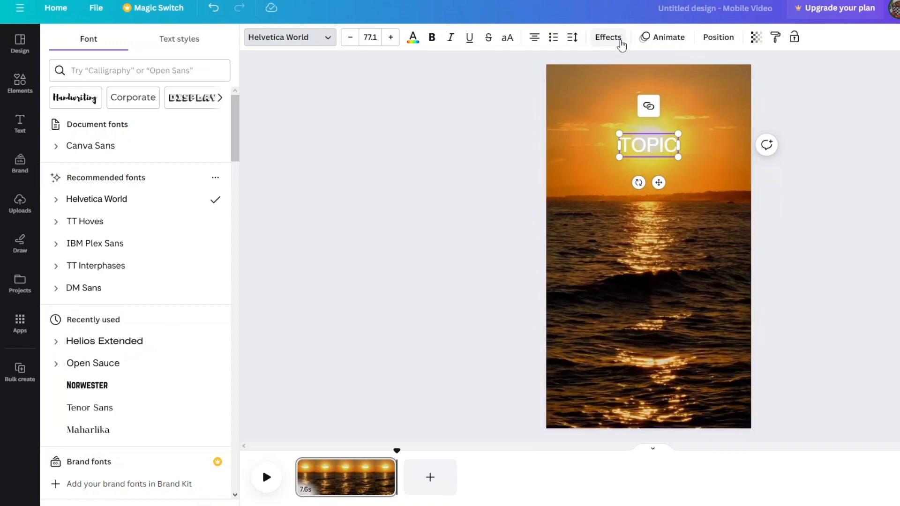
# Try a Shadow effect in black (#000000) on the "TOPIC" text and look through the other effect styles
pyautogui.click(608, 37)
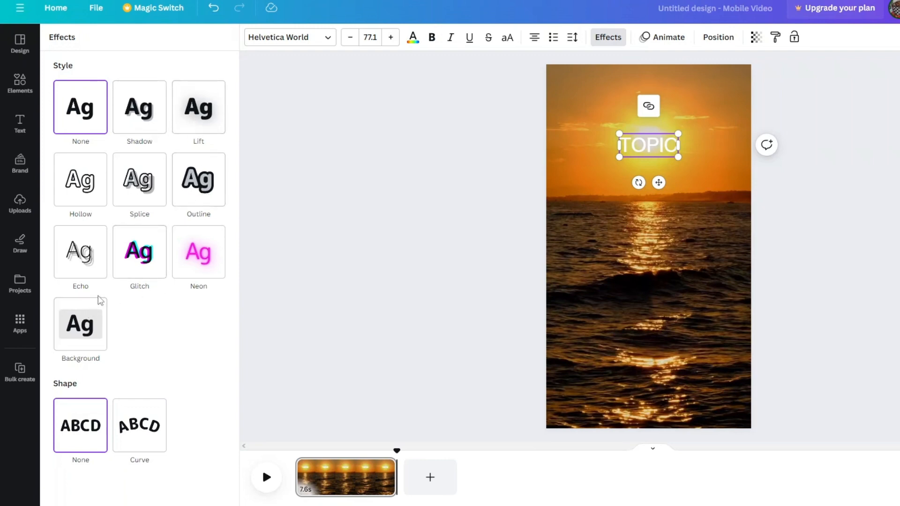
pyautogui.click(145, 121)
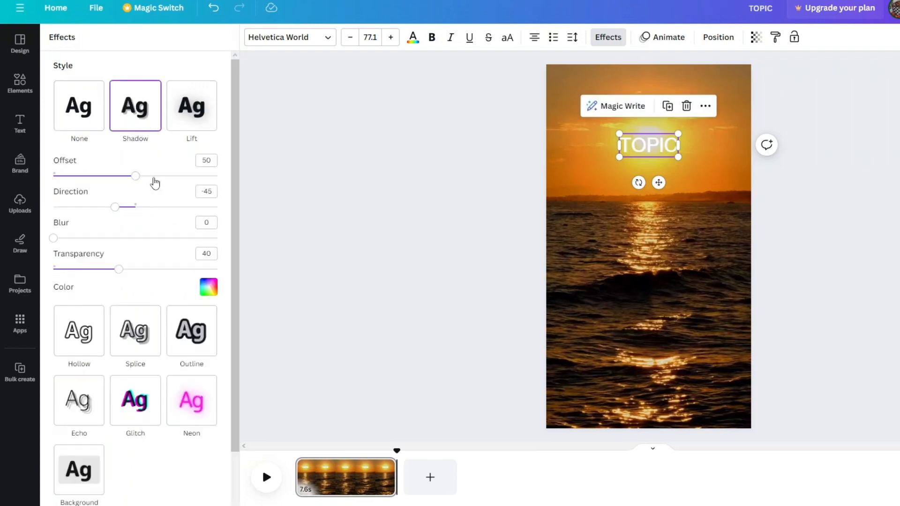
pyautogui.click(208, 286)
pyautogui.scroll(-2, 64, 417)
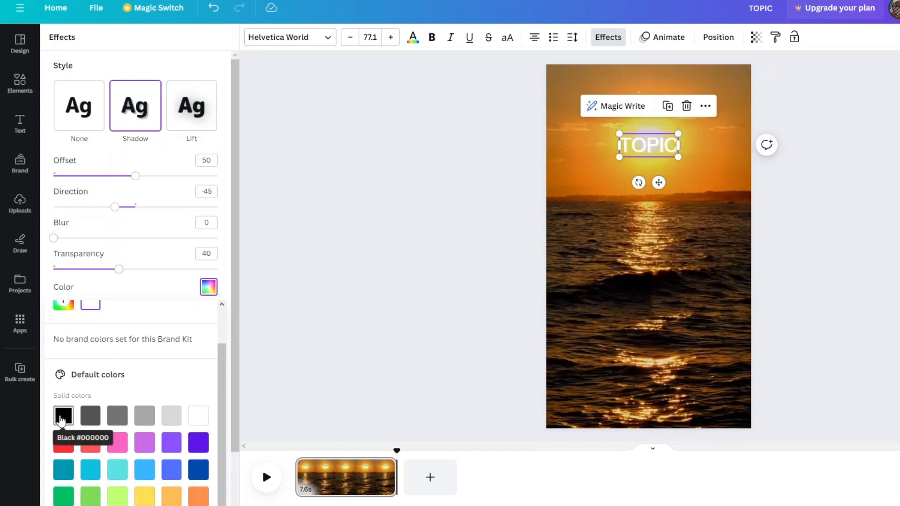
pyautogui.click(63, 417)
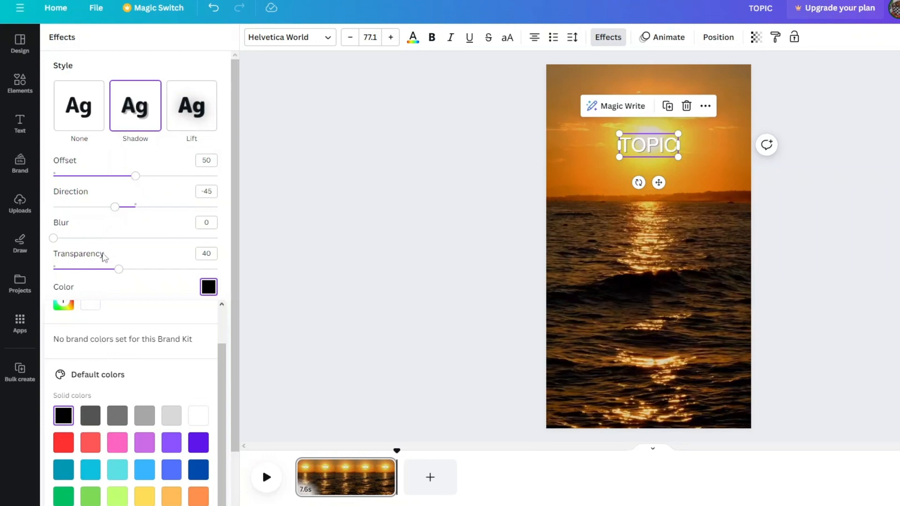
pyautogui.scroll(-3, 146, 150)
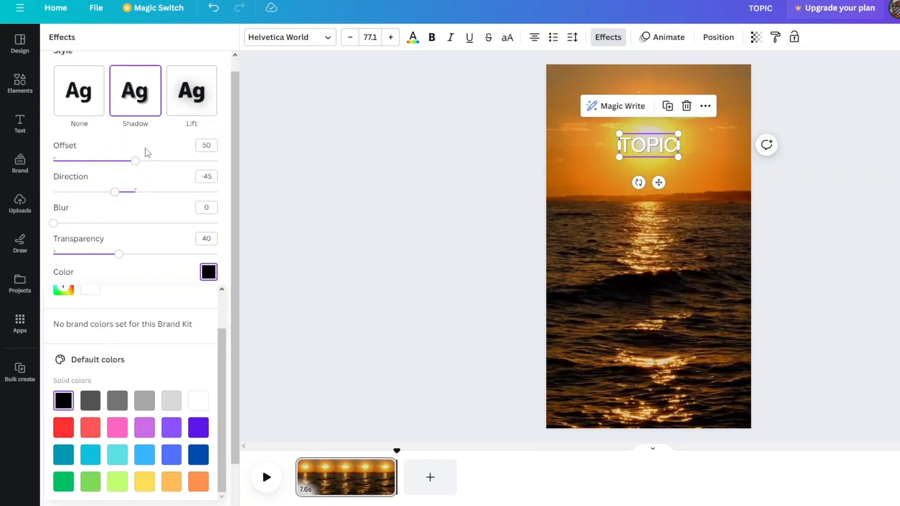
pyautogui.scroll(2, 169, 324)
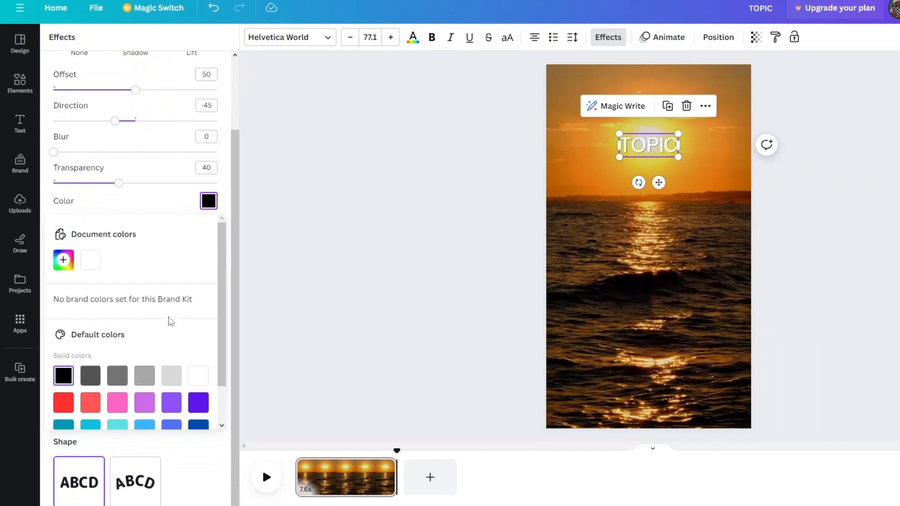
pyautogui.scroll(2, 141, 105)
pyautogui.scroll(-2, 147, 111)
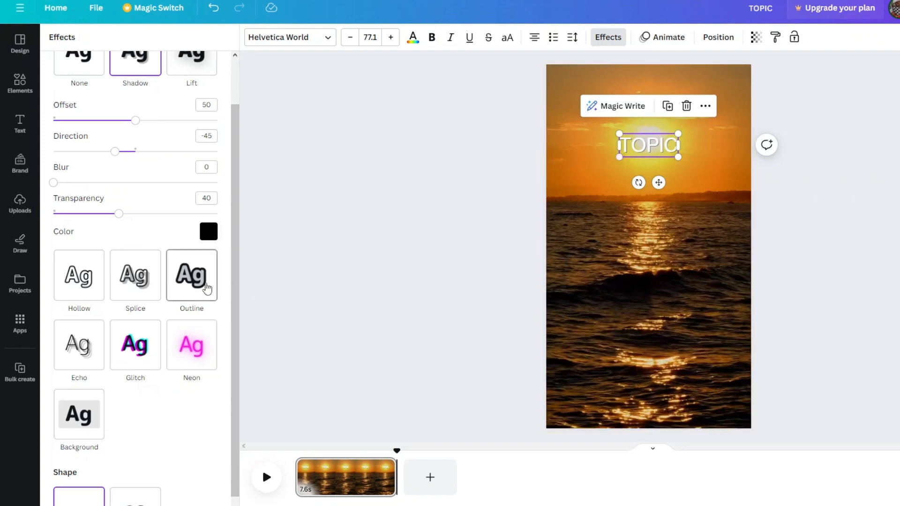
# Try an Outline effect of thickness 104 on the "TOPIC" text, and give it a rounded black Background effect instead
pyautogui.click(194, 284)
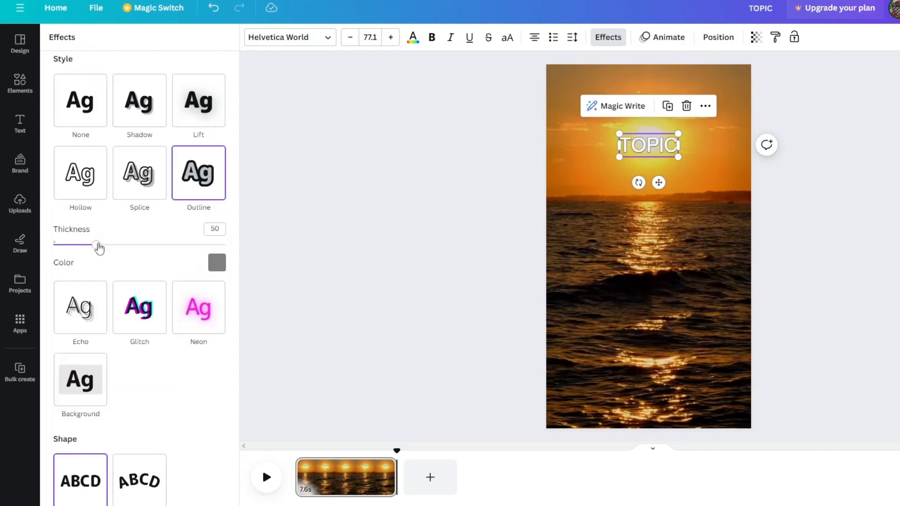
pyautogui.moveTo(97, 245); pyautogui.dragTo(137, 245)
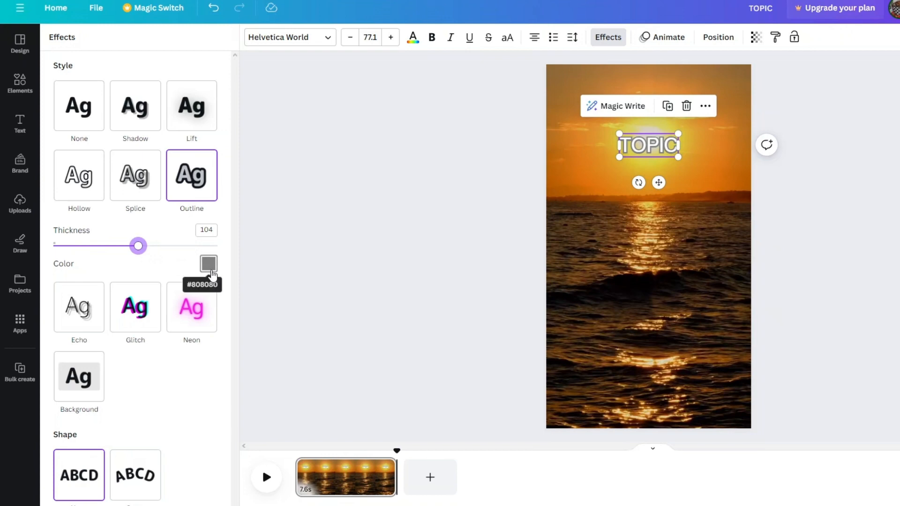
pyautogui.click(210, 270)
pyautogui.click(64, 439)
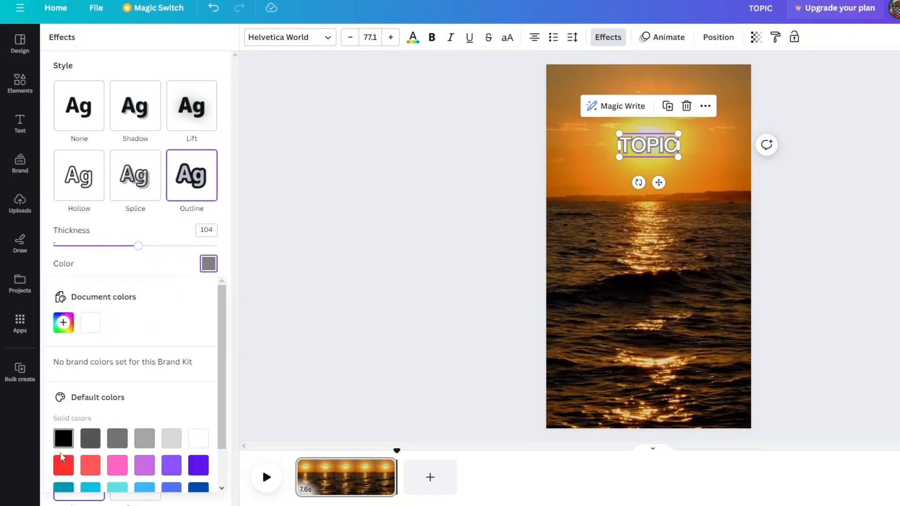
pyautogui.click(665, 162)
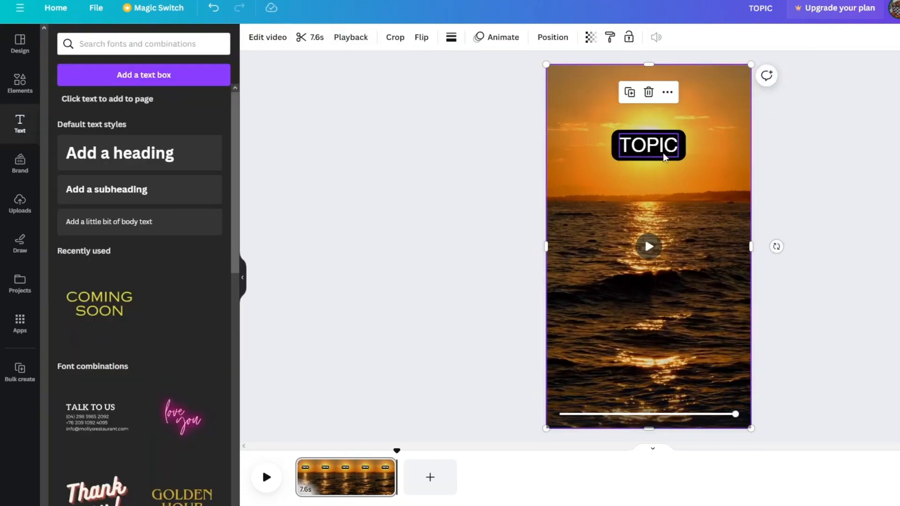
# Nudge the "TOPIC" text slightly upward and place a duplicate of it, centered, near the middle of the page
pyautogui.moveTo(663, 153); pyautogui.dragTo(661, 149)
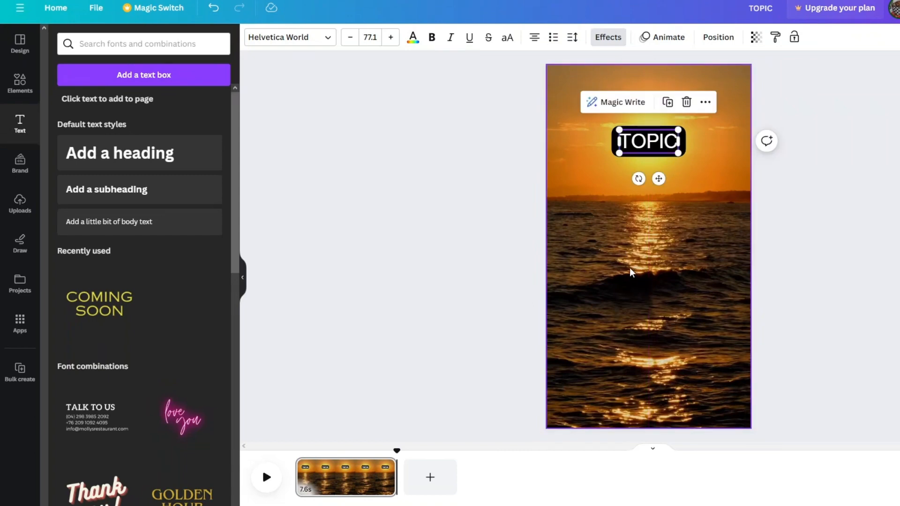
pyautogui.click(656, 260)
pyautogui.rightClick(657, 259)
pyautogui.click(684, 282)
pyautogui.moveTo(660, 182); pyautogui.dragTo(658, 272)
# Replace the Background effect on the lower "TOPIC" copy with a black Outline effect of thickness 50
pyautogui.click(608, 37)
pyautogui.click(79, 106)
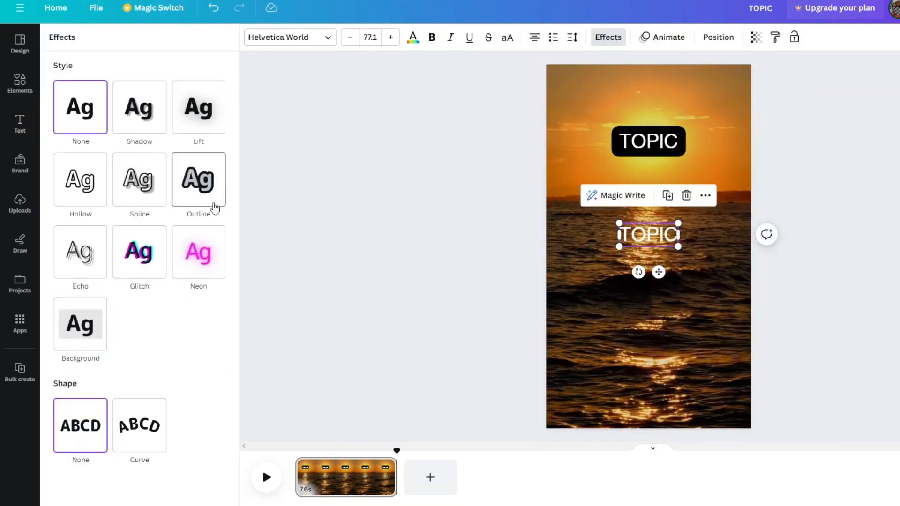
pyautogui.click(138, 107)
pyautogui.click(209, 286)
pyautogui.click(80, 322)
pyautogui.scroll(-2, 206, 403)
pyautogui.click(192, 121)
pyautogui.click(217, 269)
pyautogui.scroll(-1, 161, 324)
pyautogui.click(216, 269)
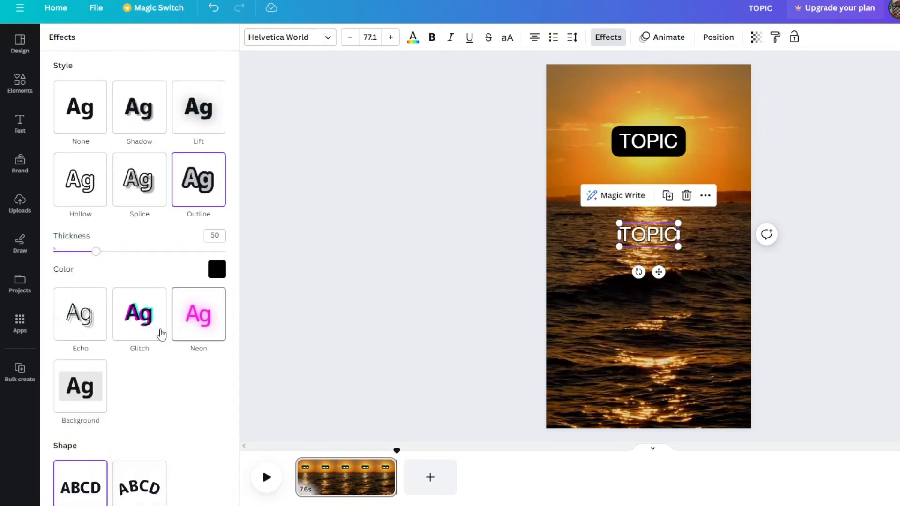
# Set the lower "TOPIC" copy to Arial, reduce it to font size 66.8 and center it on the page
pyautogui.click(290, 38)
pyautogui.scroll(-2, 97, 275)
pyautogui.scroll(-1, 96, 282)
pyautogui.click(107, 437)
pyautogui.scroll(-3, 107, 431)
pyautogui.click(94, 381)
pyautogui.moveTo(678, 247); pyautogui.dragTo(670, 243)
pyautogui.moveTo(655, 269); pyautogui.dragTo(658, 281)
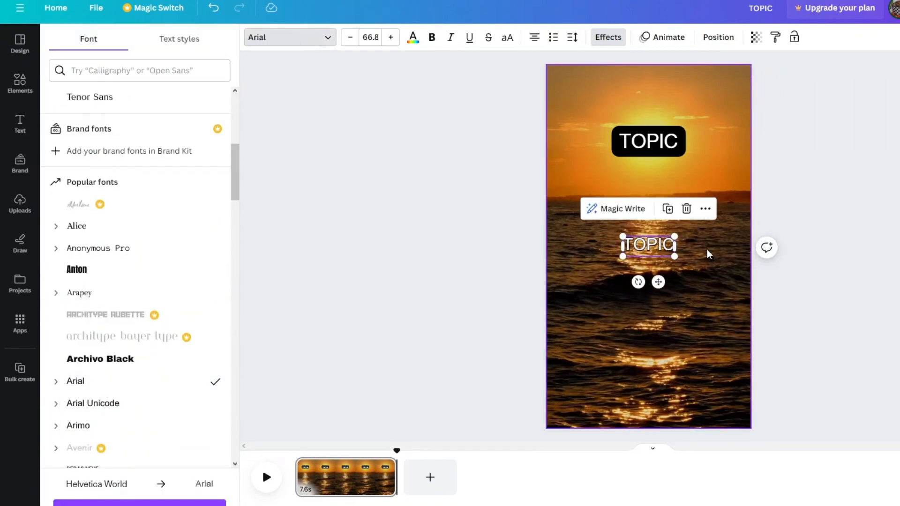
# Change the wording of the lower "TOPIC" copy to "PART 1"
pyautogui.doubleClick(660, 247)
pyautogui.write('PART 1')
pyautogui.click(673, 250)
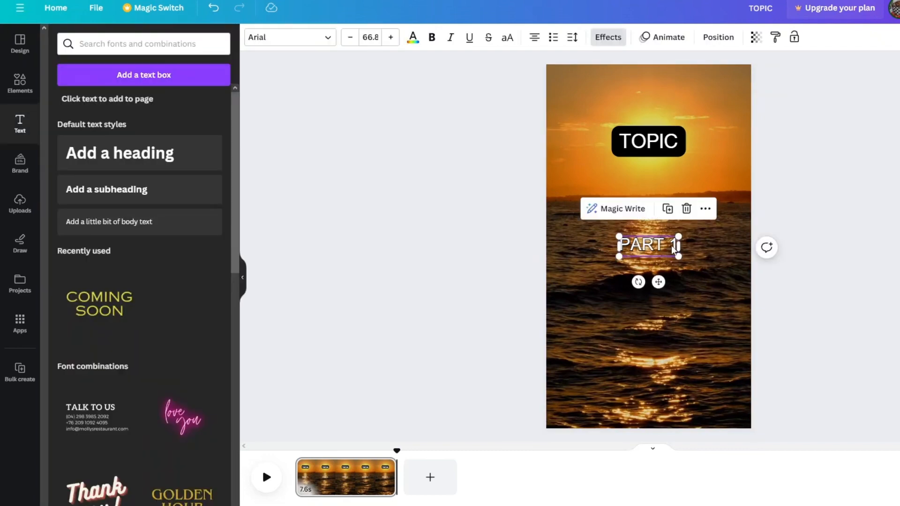
# Duplicate the "PART 1" text, change the copy to "PART 2" and lay it exactly over the original
pyautogui.click(667, 208)
pyautogui.click(676, 263)
pyautogui.press('BackSpace')
pyautogui.write('2')
pyautogui.click(713, 305)
pyautogui.moveTo(652, 275); pyautogui.dragTo(652, 255)
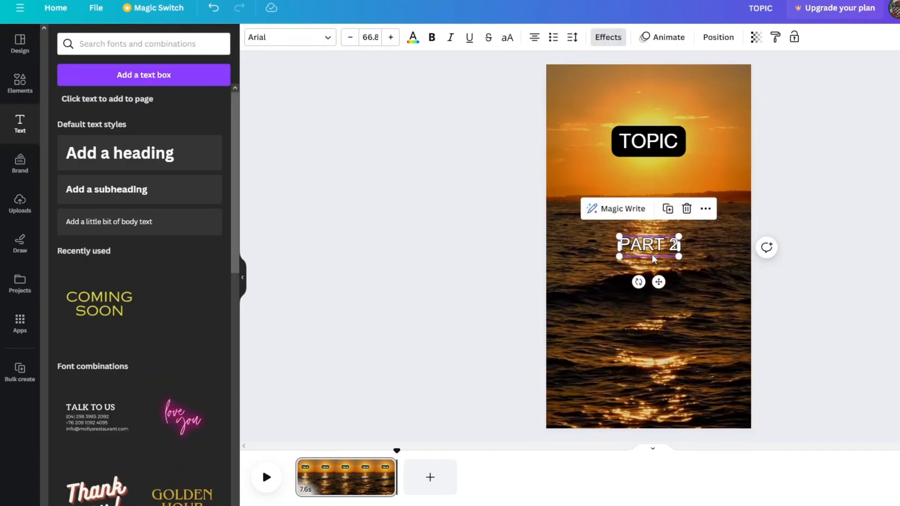
pyautogui.click(629, 377)
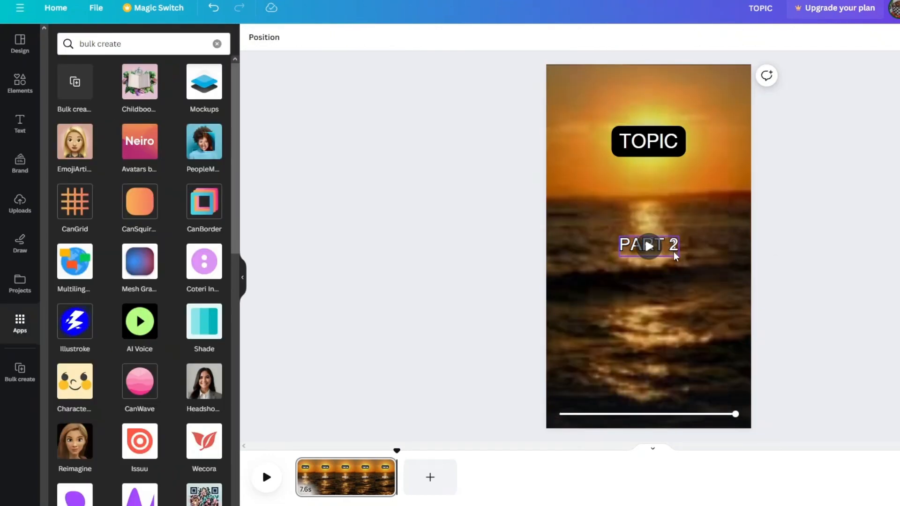
# Widen the "PART 2" and "PART 1" text boxes on both sides so they nearly span the page width
pyautogui.click(673, 251)
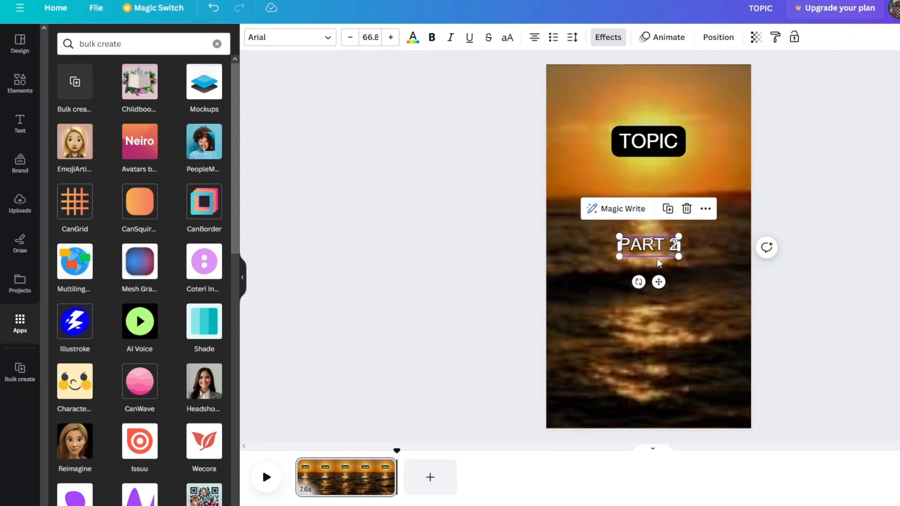
pyautogui.moveTo(616, 251); pyautogui.dragTo(567, 247)
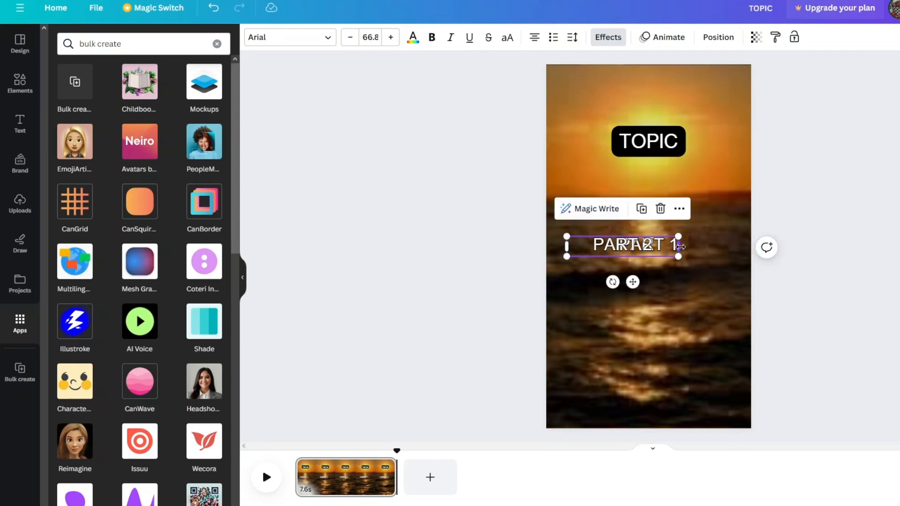
pyautogui.moveTo(679, 247); pyautogui.dragTo(730, 247)
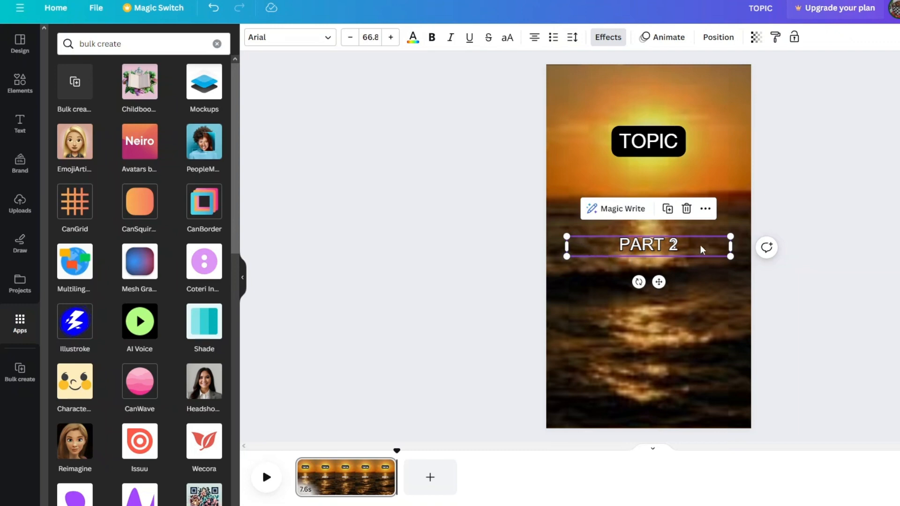
pyautogui.moveTo(649, 250); pyautogui.dragTo(650, 271)
pyautogui.click(651, 247)
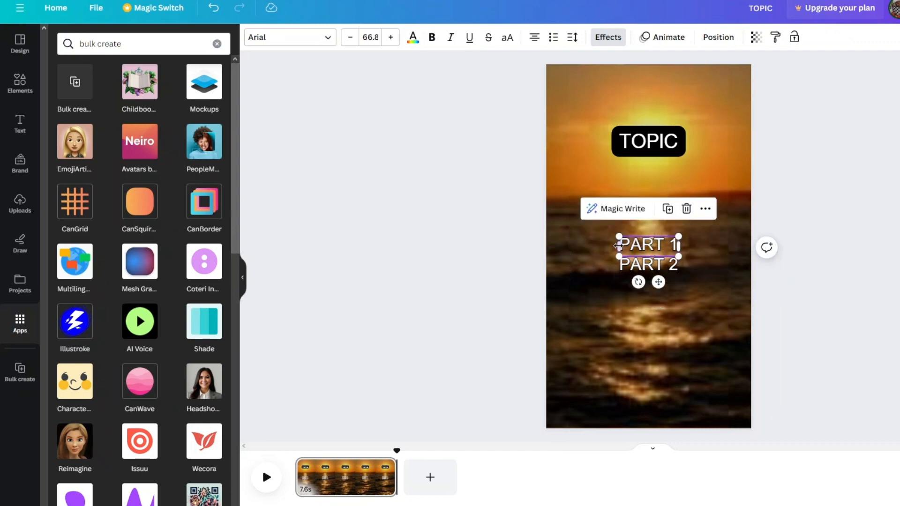
pyautogui.moveTo(614, 246); pyautogui.dragTo(566, 246)
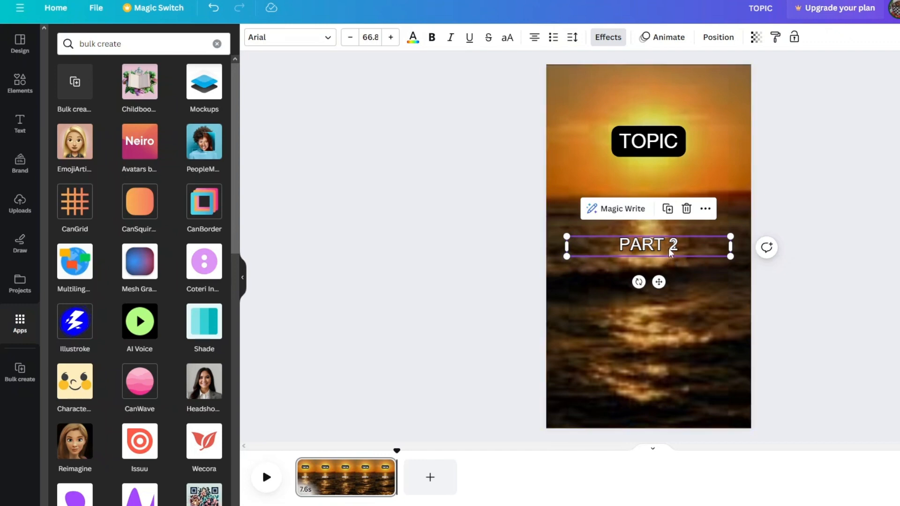
# Shift "PART 2" slightly below "PART 1", show the timing of "PART 1" and shorten it to about the first half of the clip
pyautogui.moveTo(668, 249); pyautogui.dragTo(669, 266)
pyautogui.click(666, 250)
pyautogui.rightClick(666, 249)
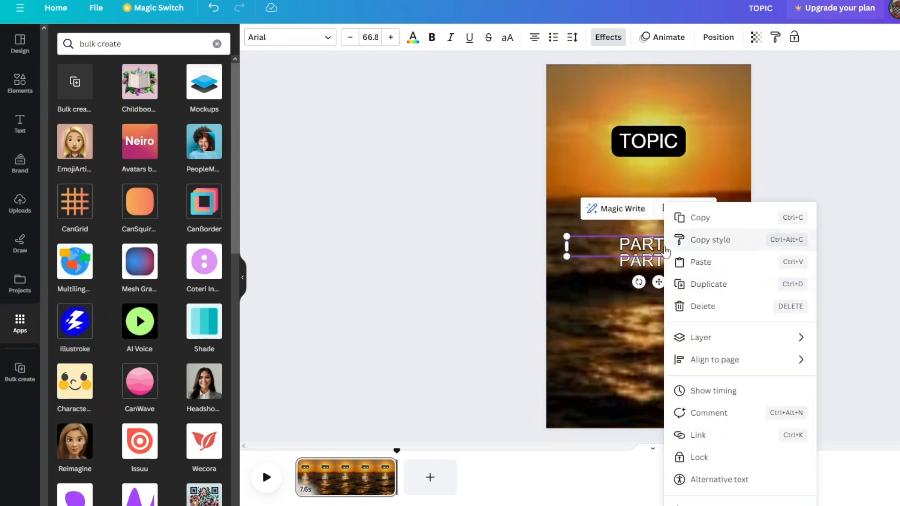
pyautogui.click(744, 394)
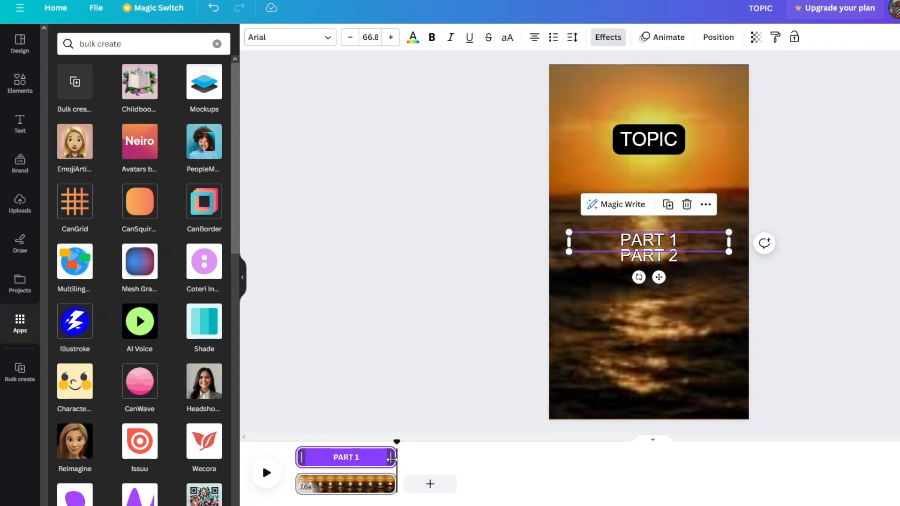
pyautogui.moveTo(392, 459); pyautogui.dragTo(341, 469)
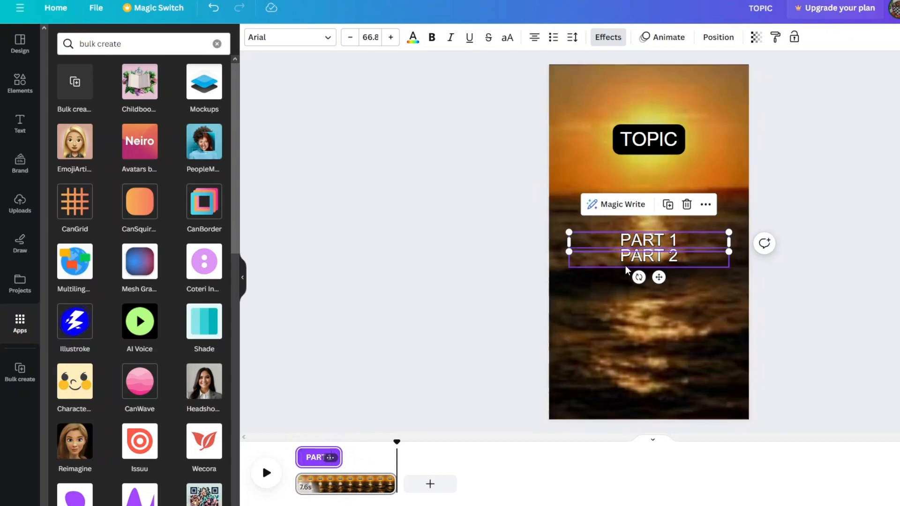
# Show the timing of "PART 2", trim its start to about the middle of the clip and preview the page
pyautogui.click(648, 260)
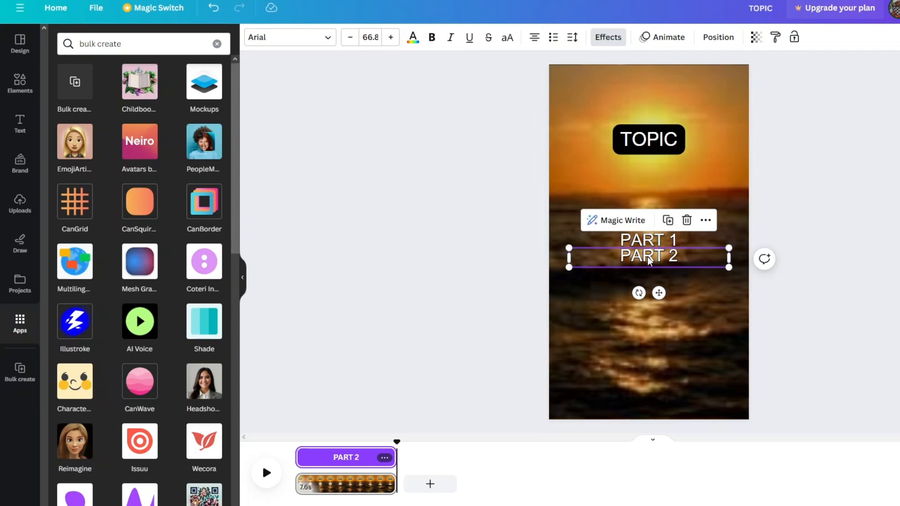
pyautogui.rightClick(649, 261)
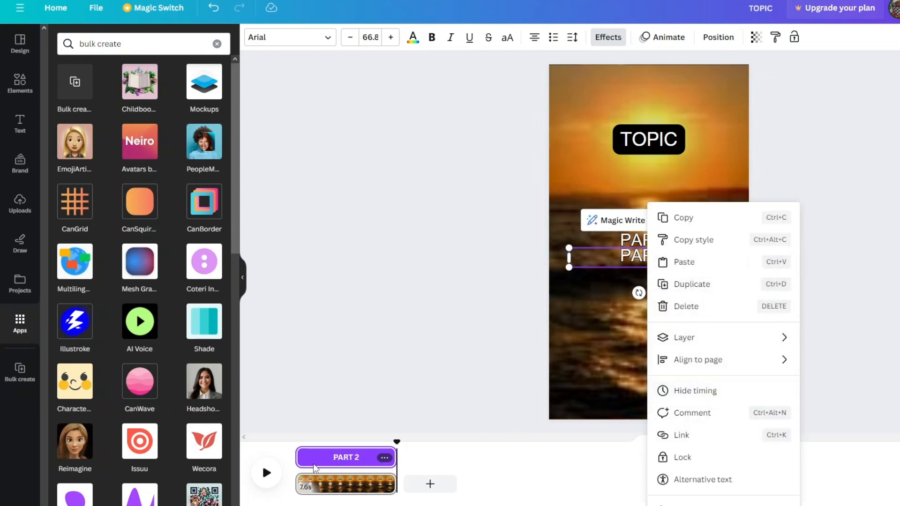
pyautogui.click(299, 457)
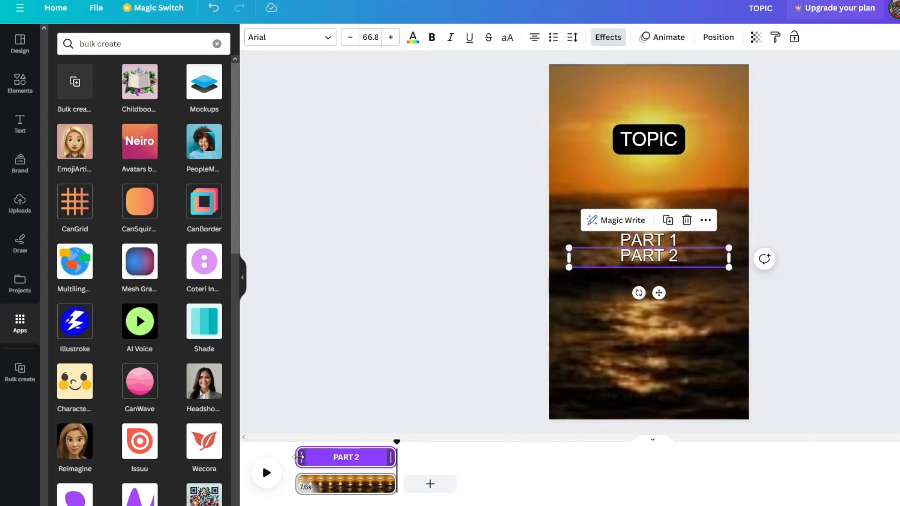
pyautogui.moveTo(298, 457); pyautogui.dragTo(339, 462)
pyautogui.press('space')
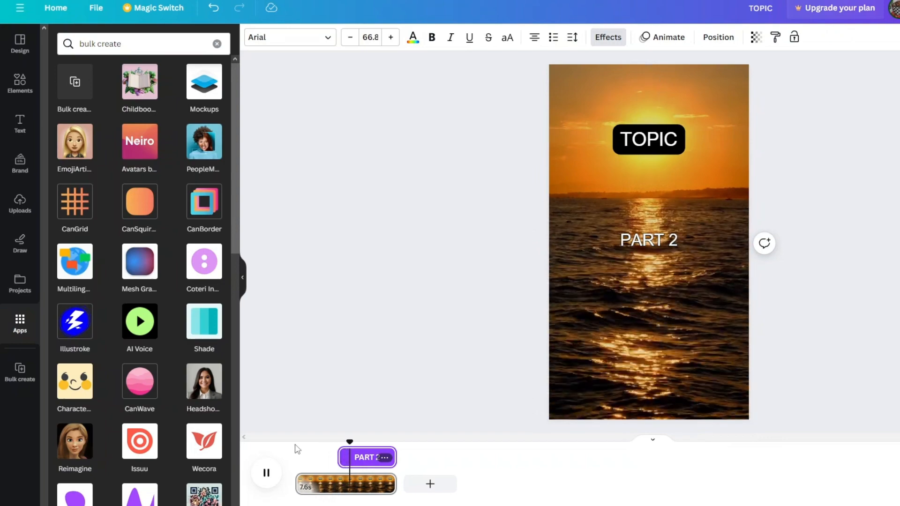
pyautogui.press('space')
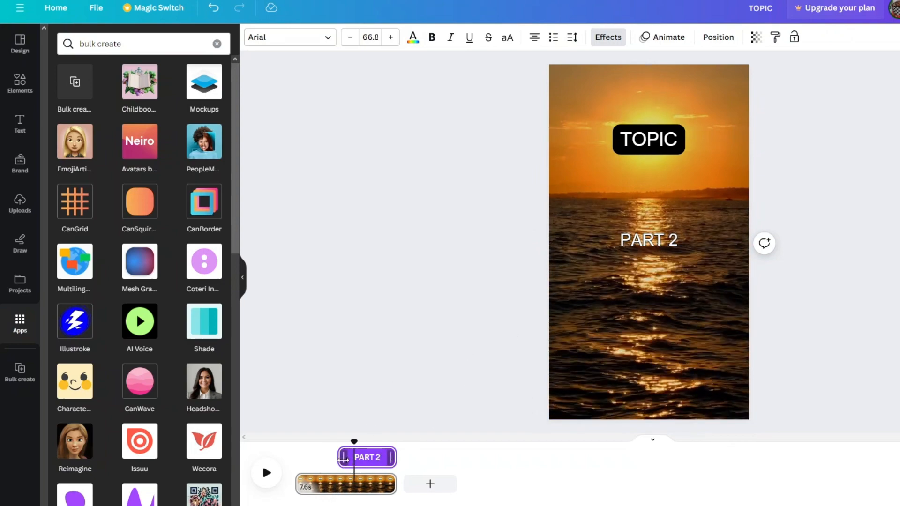
# Start the "PART 2" timing slightly further into the clip and play back the changeover from "PART 1"
pyautogui.moveTo(343, 460); pyautogui.dragTo(296, 446)
pyautogui.click(322, 445)
pyautogui.press('space')
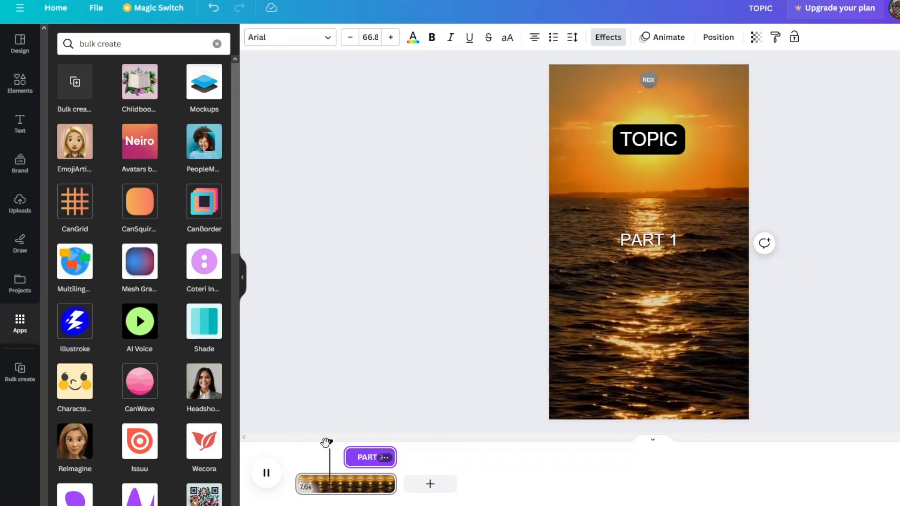
pyautogui.press('space')
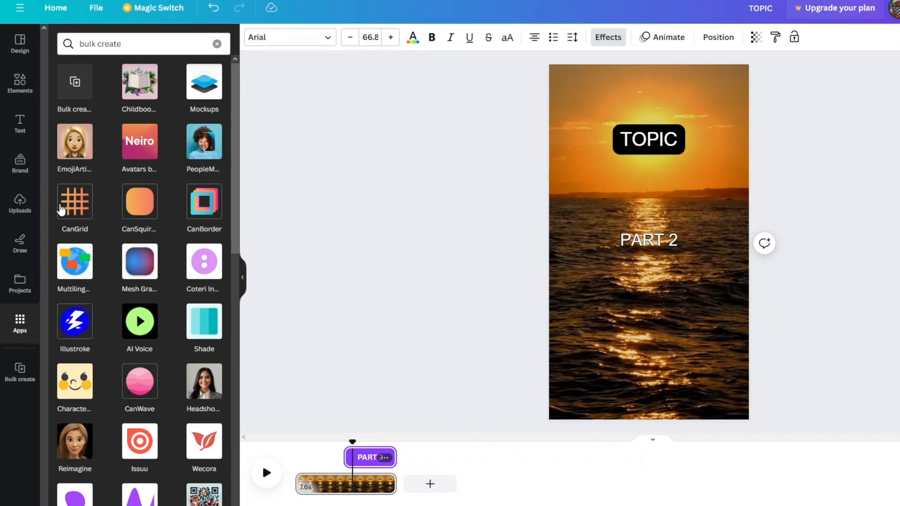
# Open the Bulk create app and start entering its data manually
pyautogui.moveTo(144, 48); pyautogui.dragTo(66, 46)
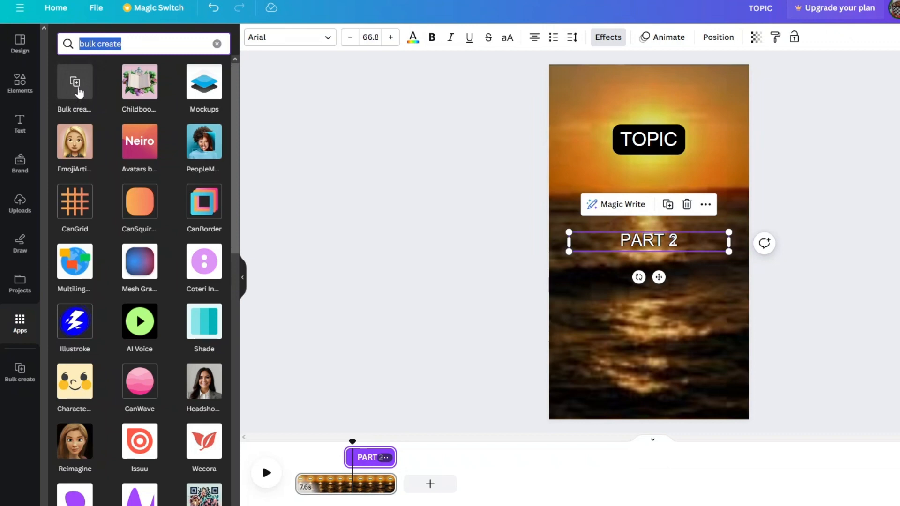
pyautogui.click(20, 370)
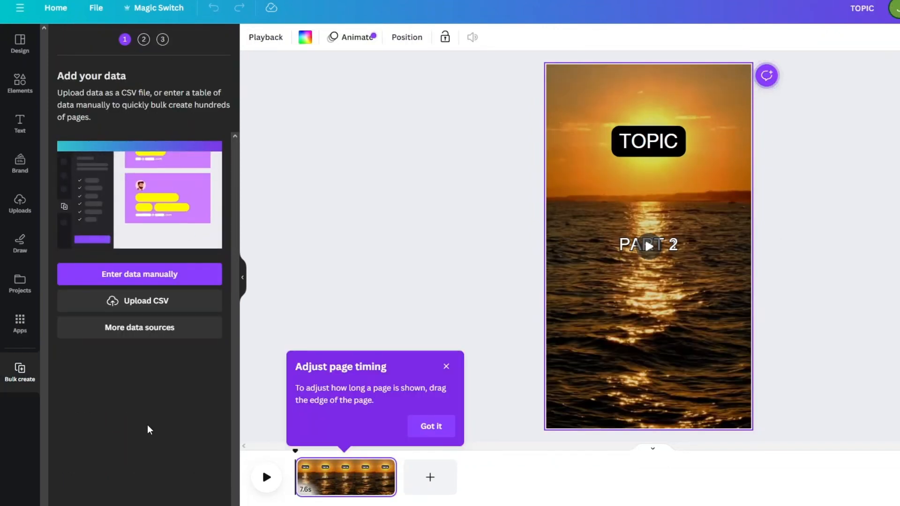
pyautogui.click(157, 280)
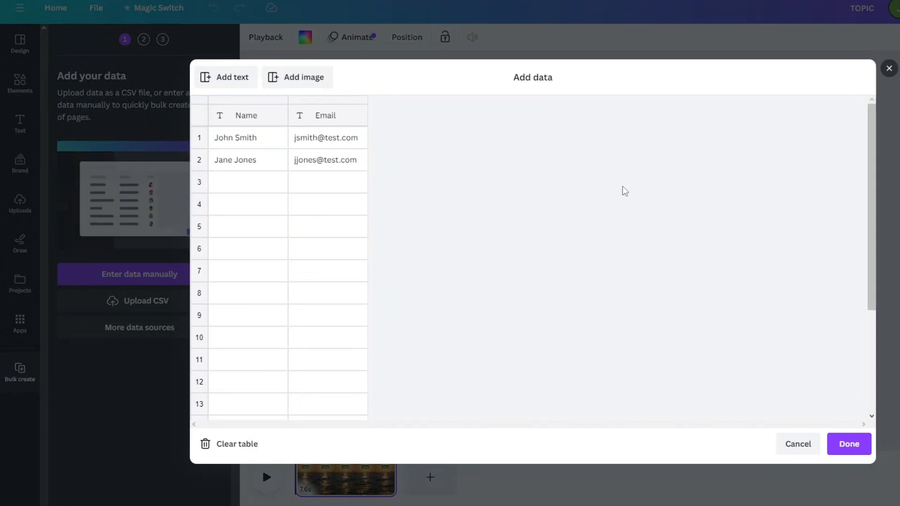
# Copy the second ChatGPT fact table, from the Topic, Part 1 and Part 2 headers down, into the Bulk create data table and accept it
pyautogui.click(510, 500)
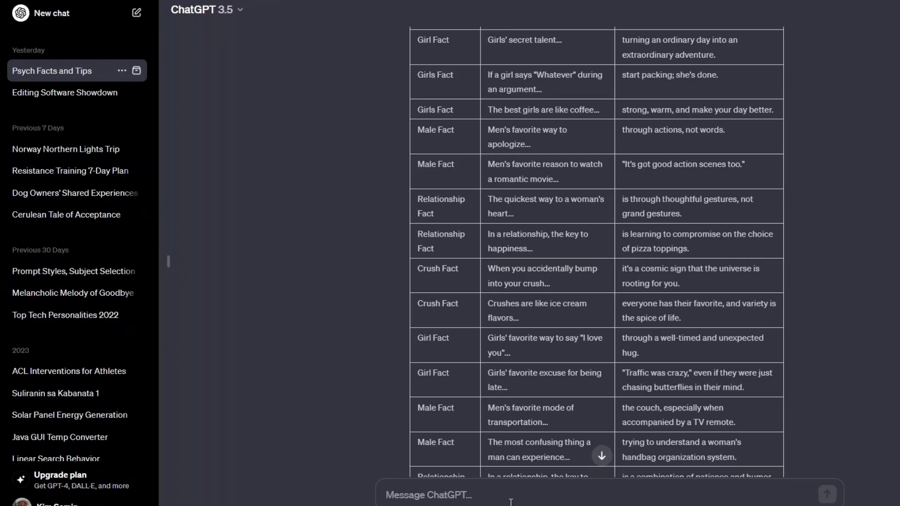
pyautogui.scroll(8, 489, 113)
pyautogui.scroll(-2, 448, 223)
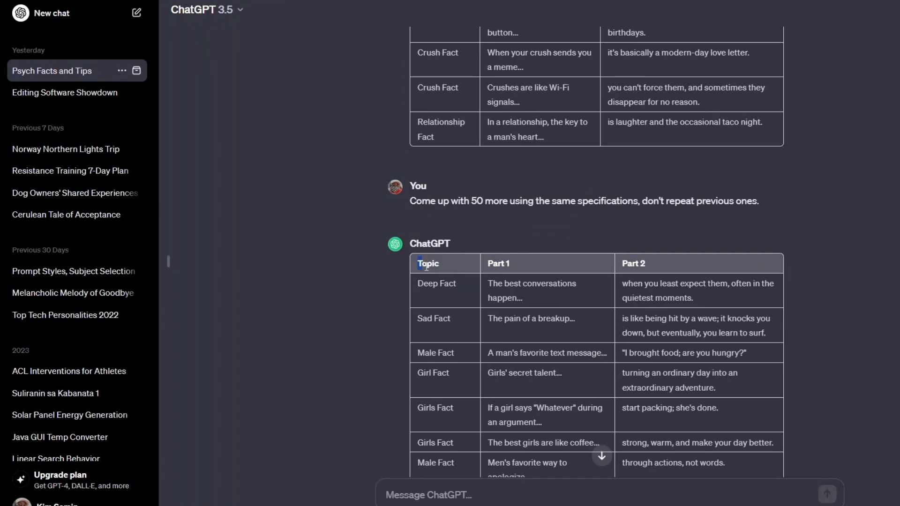
pyautogui.moveTo(416, 268); pyautogui.dragTo(715, 415)
pyautogui.scroll(-20, 689, 362)
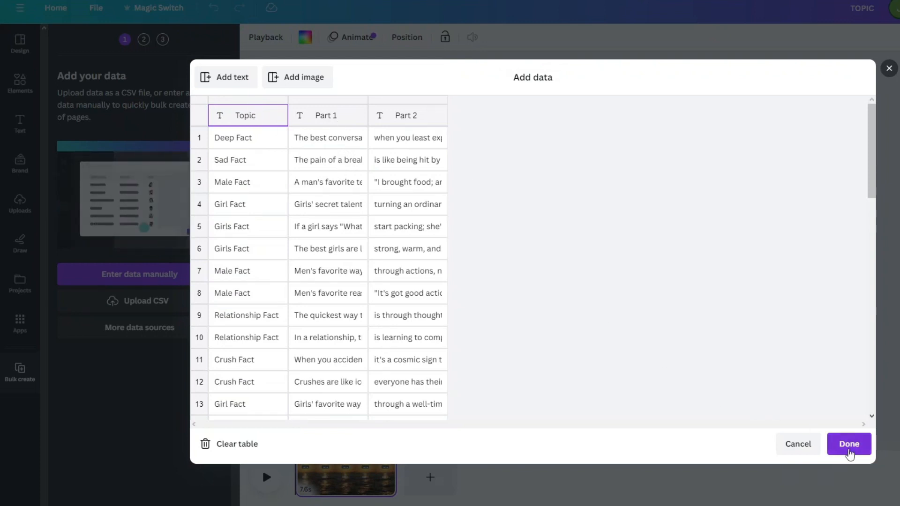
pyautogui.click(849, 444)
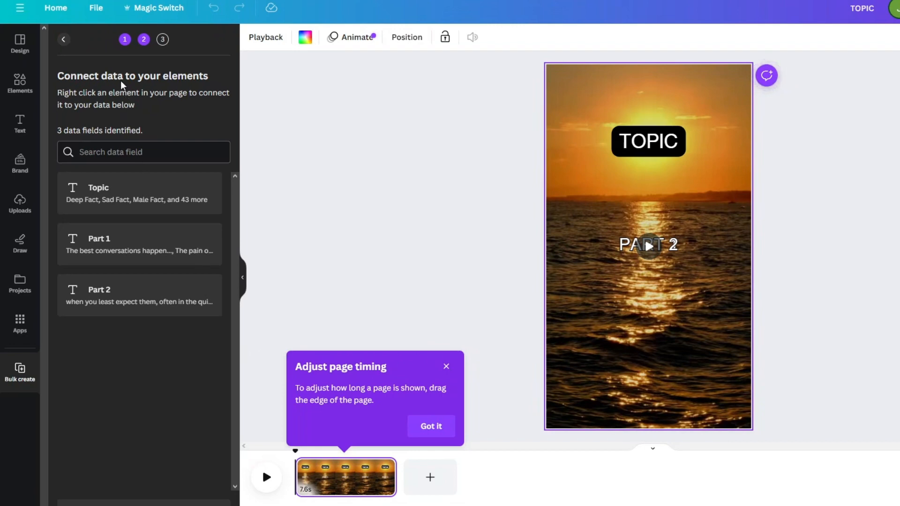
# Connect the "TOPIC" text to the Topic data field
pyautogui.click(657, 146)
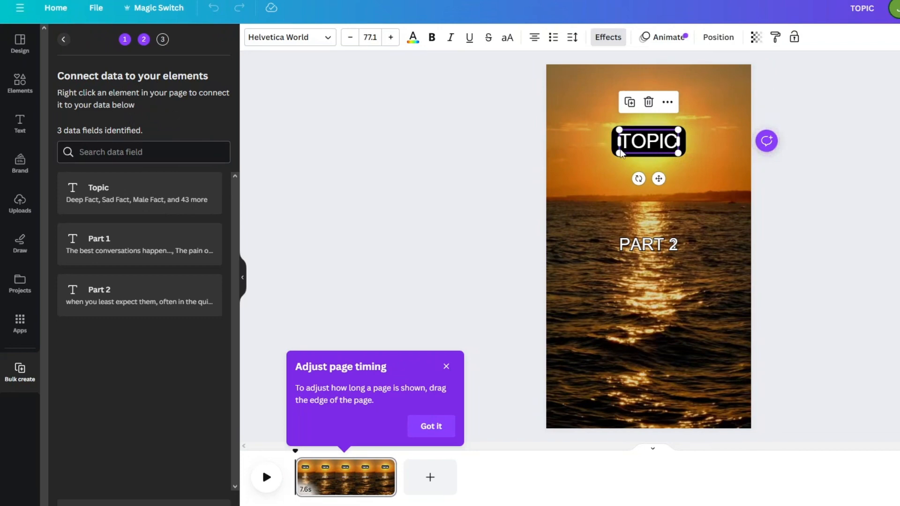
pyautogui.rightClick(655, 146)
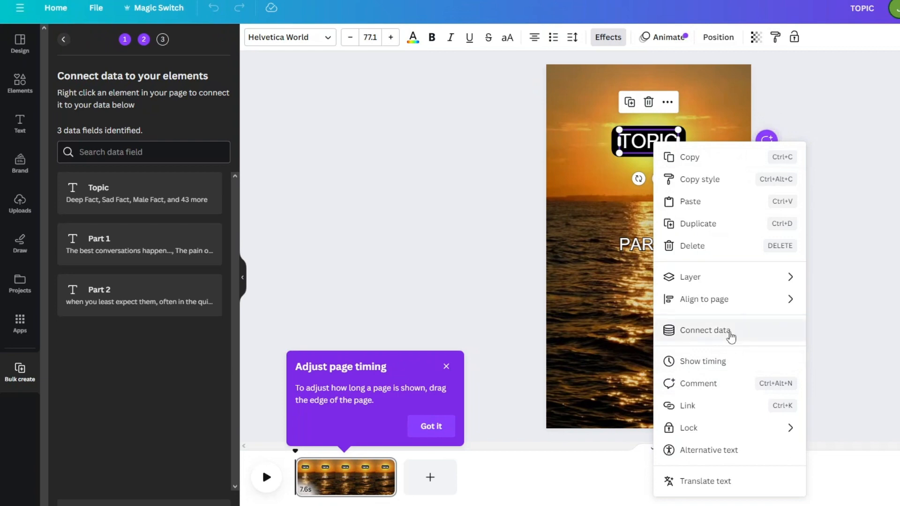
pyautogui.click(729, 334)
pyautogui.click(706, 216)
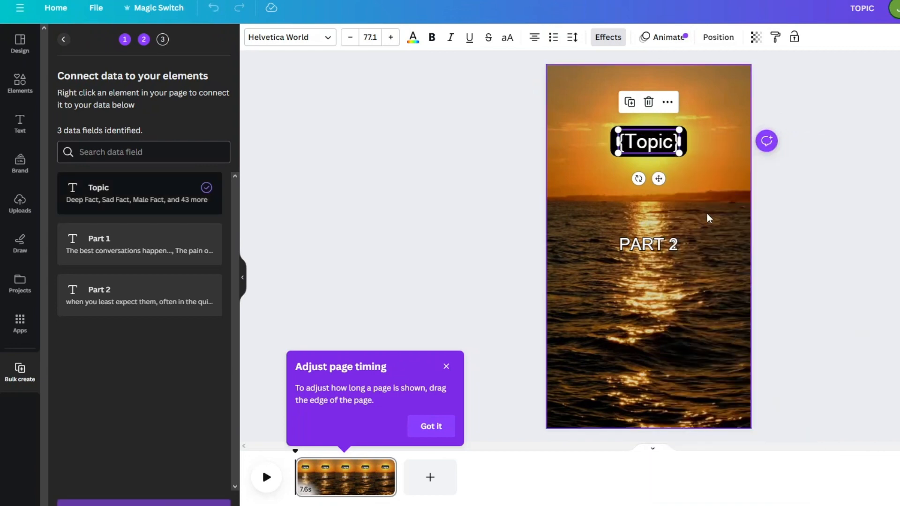
# Connect the "PART 1" text to the Part 1 data field
pyautogui.click(649, 246)
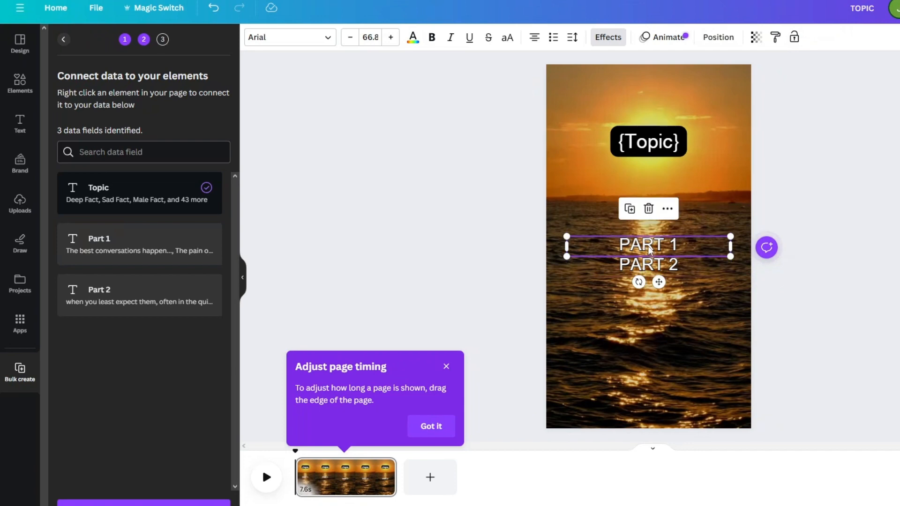
pyautogui.rightClick(649, 248)
pyautogui.click(712, 360)
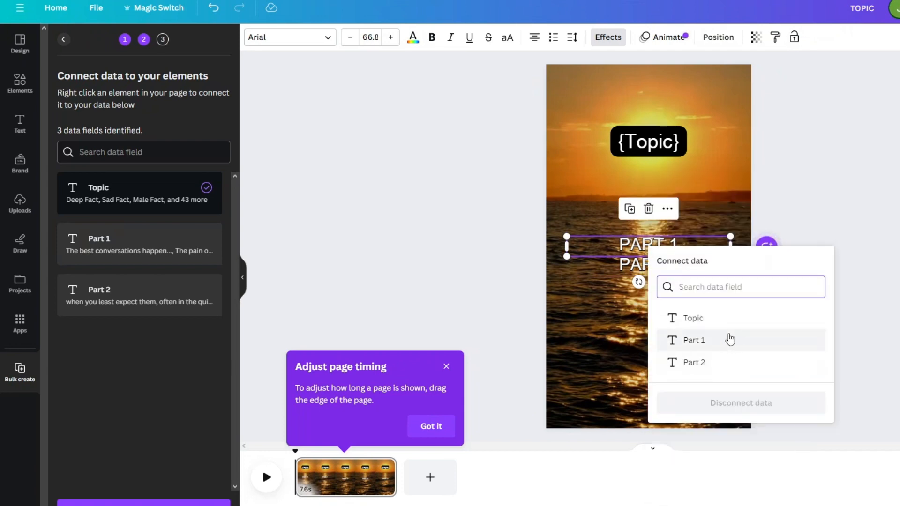
pyautogui.click(729, 339)
# Connect the "PART 2" text to the Part 2 data field
pyautogui.rightClick(668, 263)
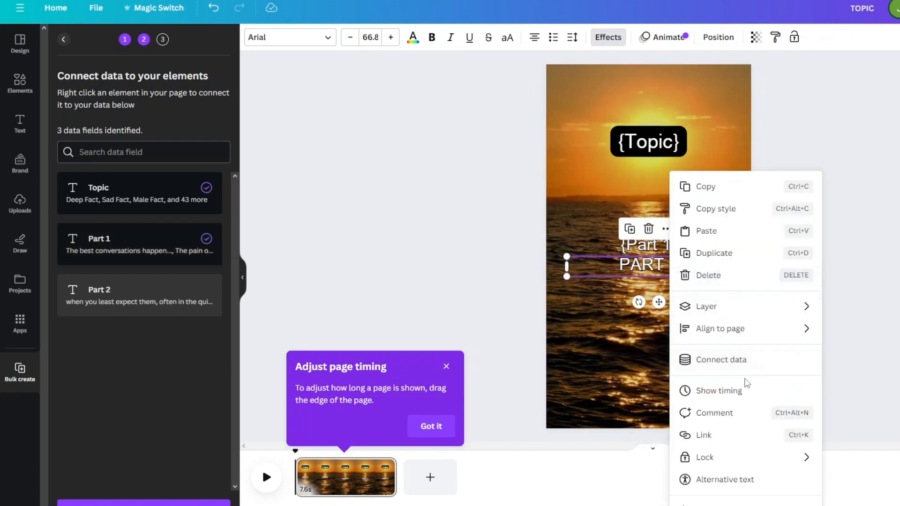
pyautogui.click(743, 360)
pyautogui.click(789, 384)
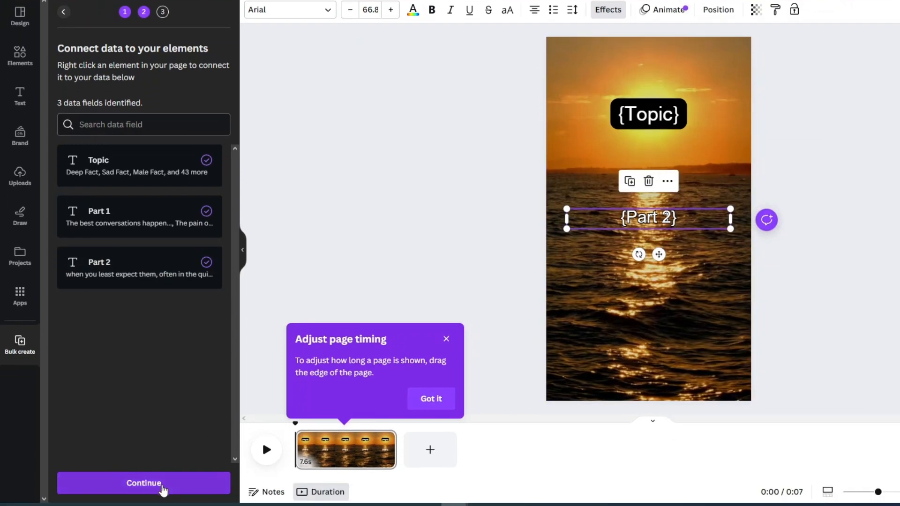
# Continue to applying the data and generate designs from all 46 selected fact rows
pyautogui.click(163, 490)
pyautogui.scroll(-10, 156, 446)
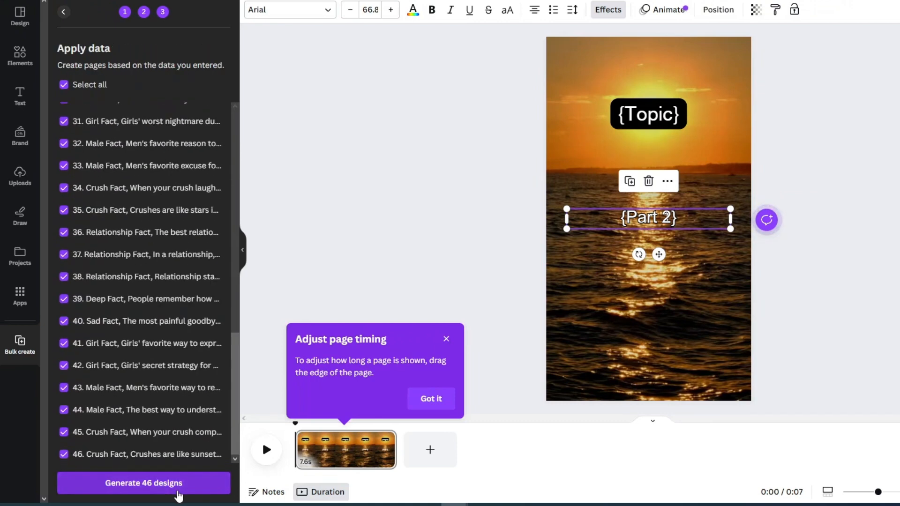
pyautogui.scroll(2, 164, 488)
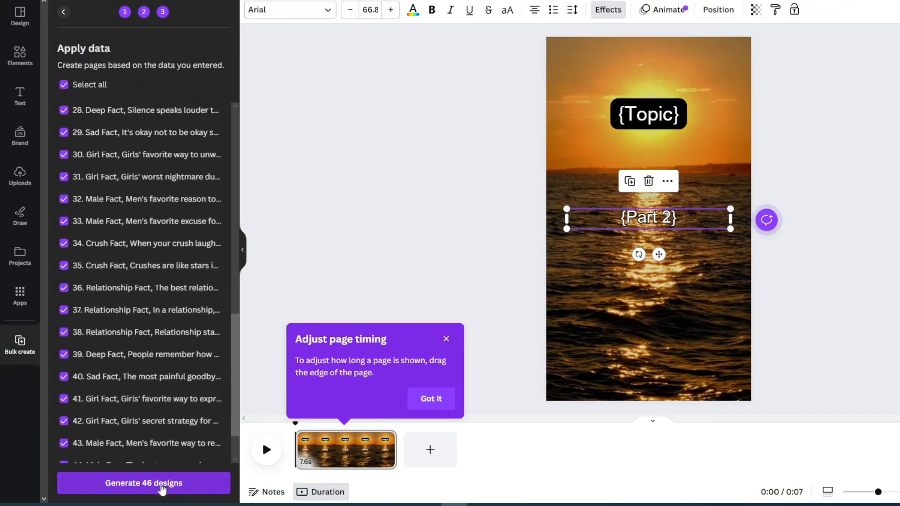
pyautogui.click(161, 488)
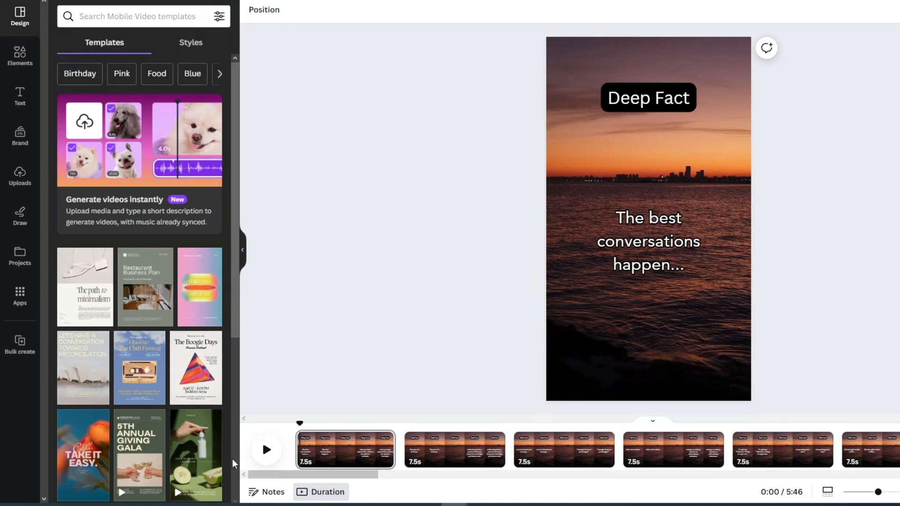
# Preview the first generated Deep Fact video, look through the remaining pages in the timeline, and play one of the Relationship Fact videos
pyautogui.click(267, 455)
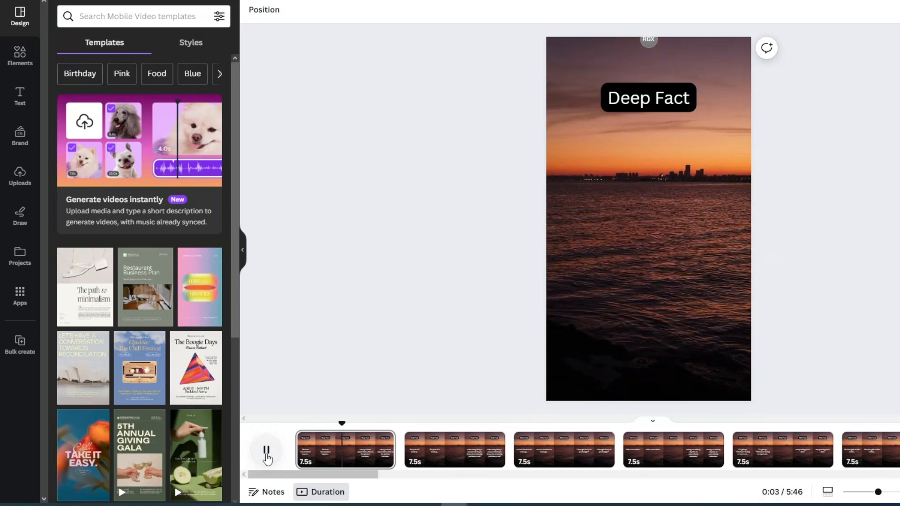
pyautogui.click(267, 455)
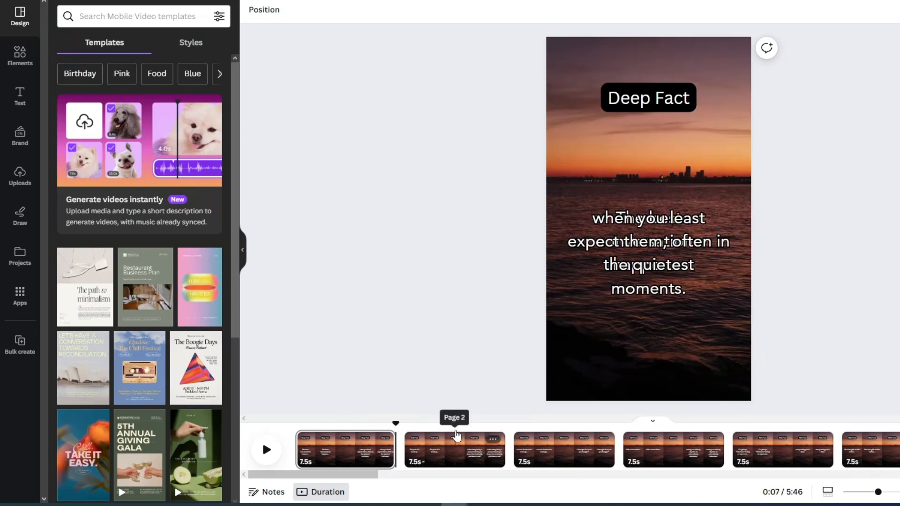
pyautogui.scroll(-10, 456, 437)
pyautogui.scroll(-10, 457, 437)
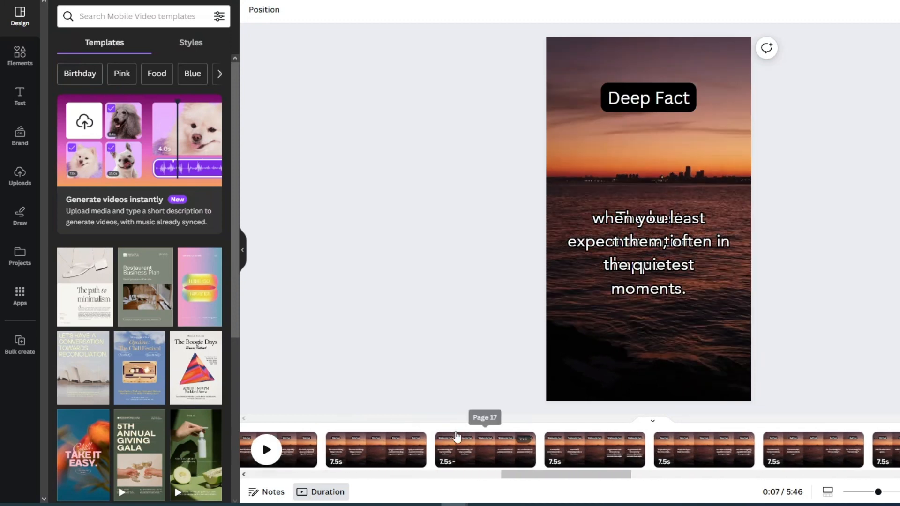
pyautogui.scroll(-10, 456, 437)
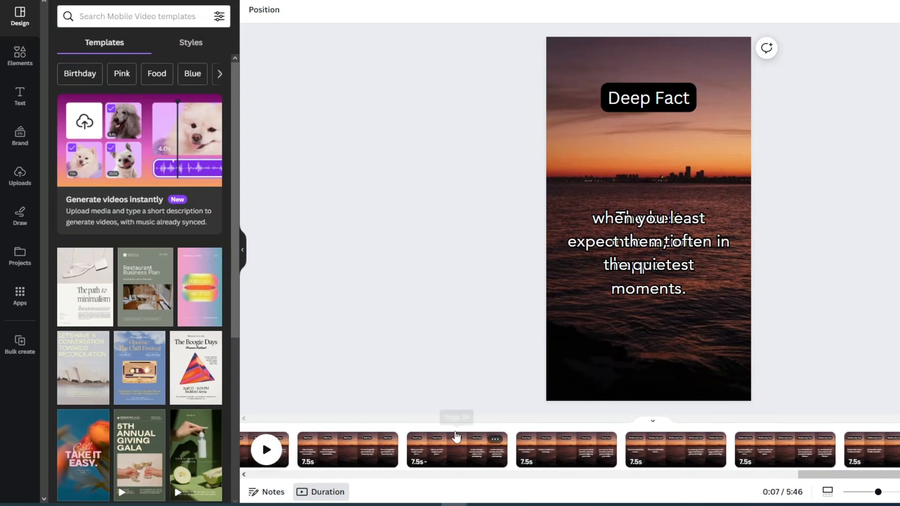
pyautogui.scroll(-2, 456, 437)
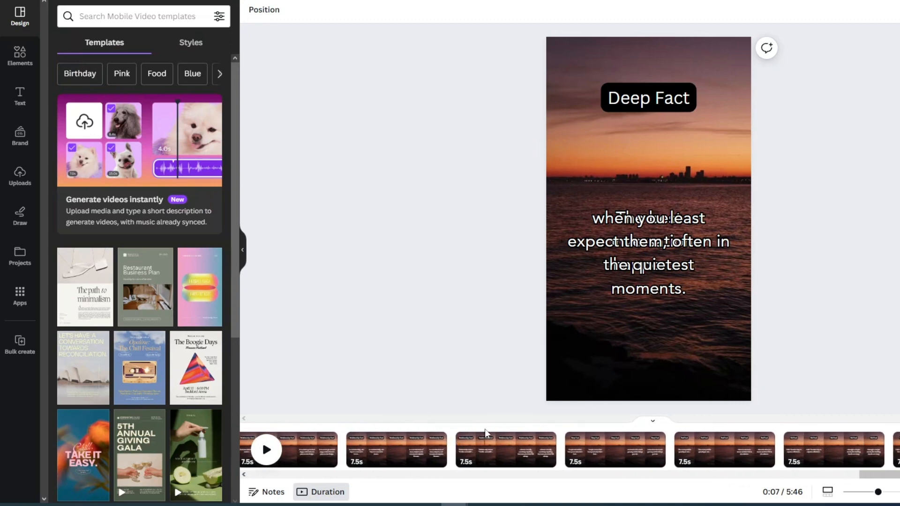
pyautogui.click(458, 427)
pyautogui.click(266, 449)
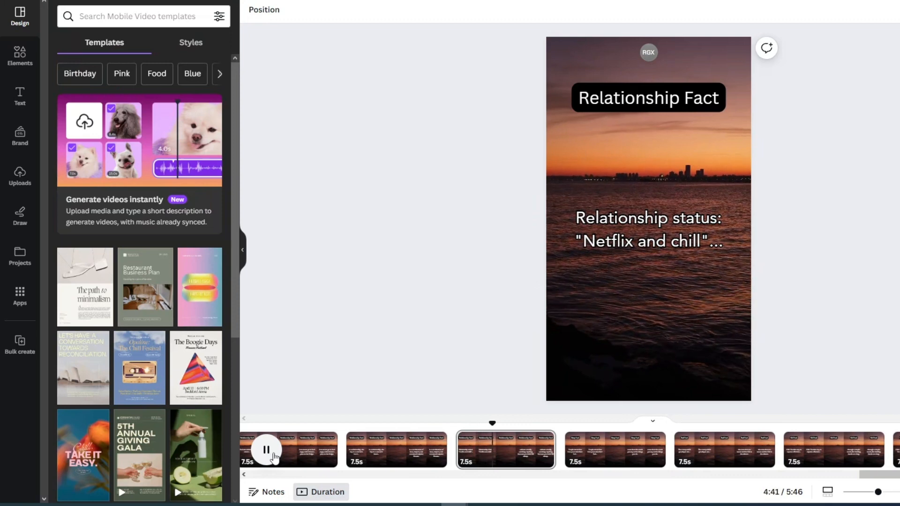
pyautogui.click(266, 450)
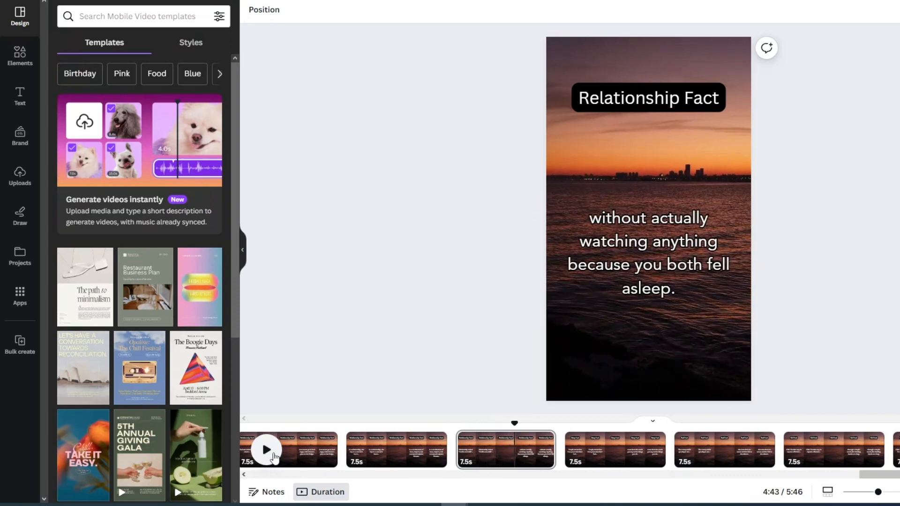